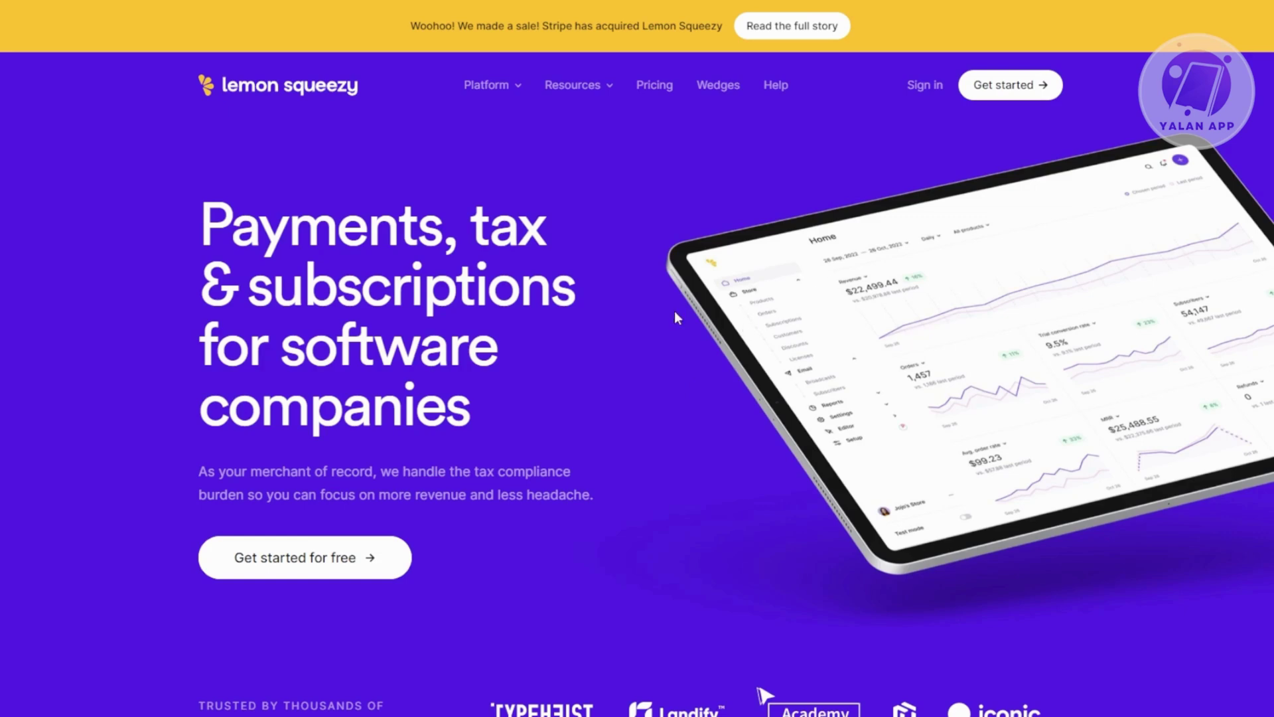
# Step: Sign up for Lemon Squeezy with a Google account and dismiss Chrome's save-password prompt
pyautogui.click(1033, 88)
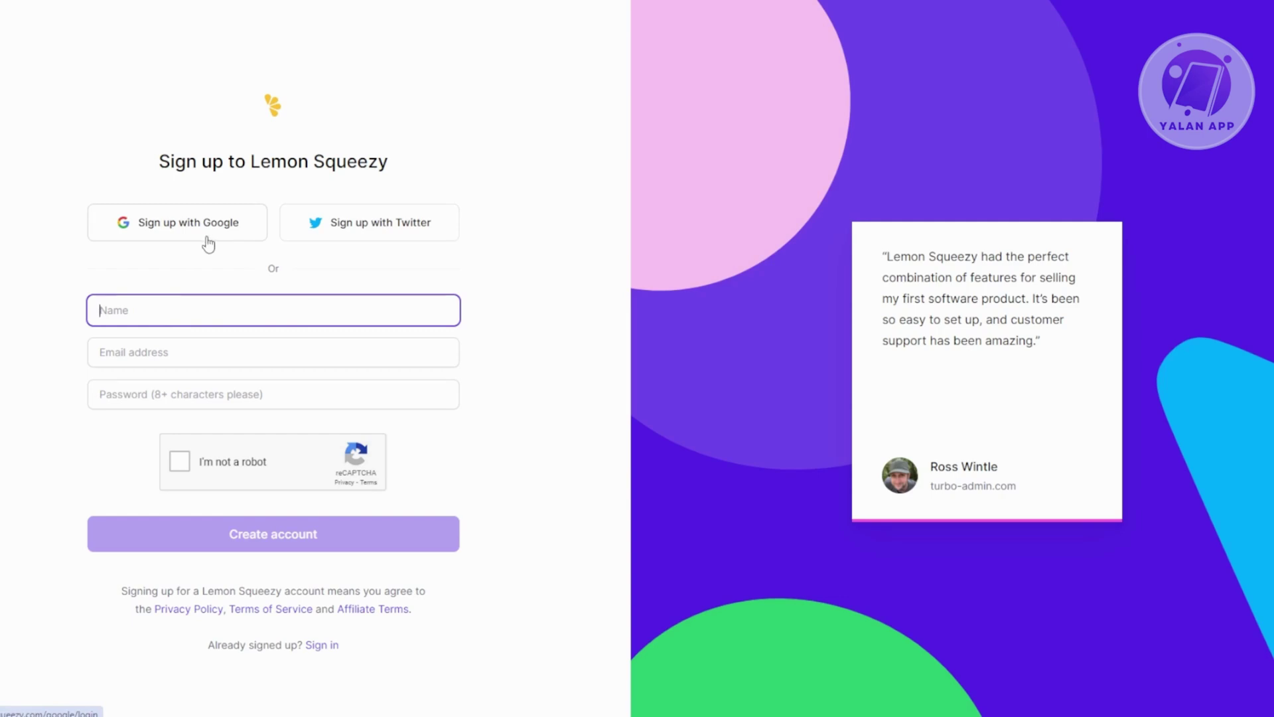
pyautogui.click(159, 230)
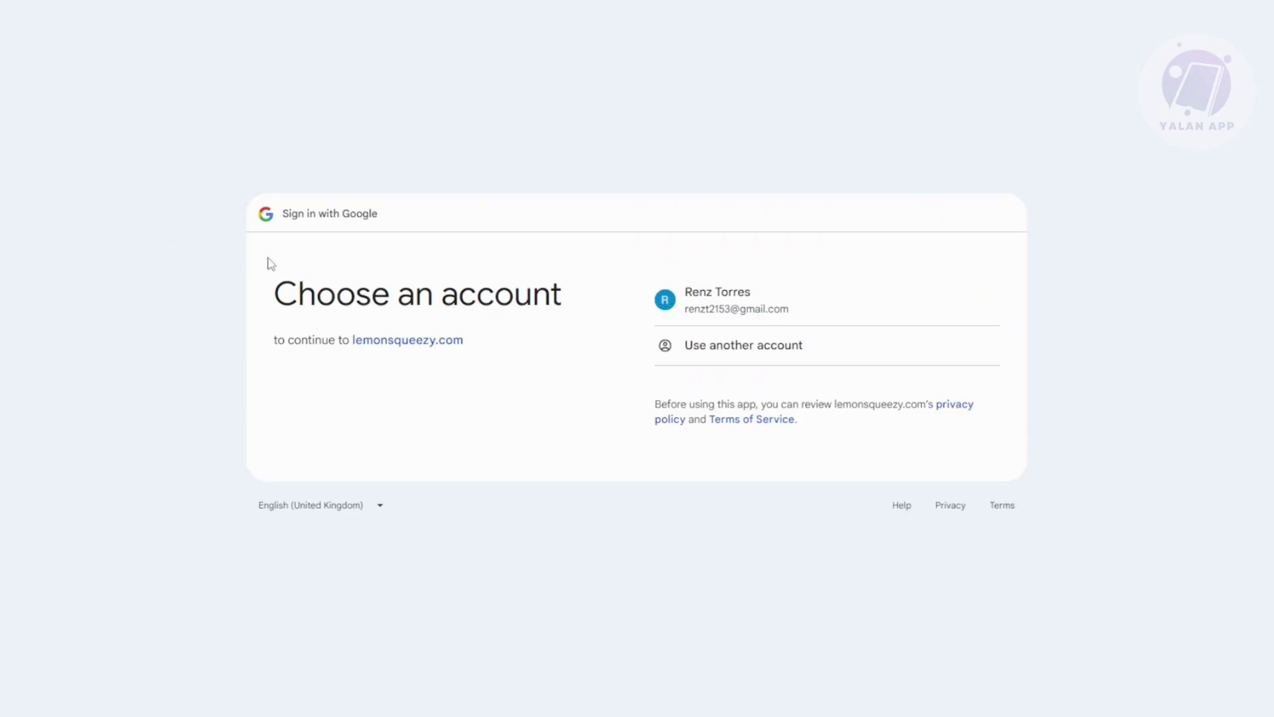
pyautogui.click(740, 297)
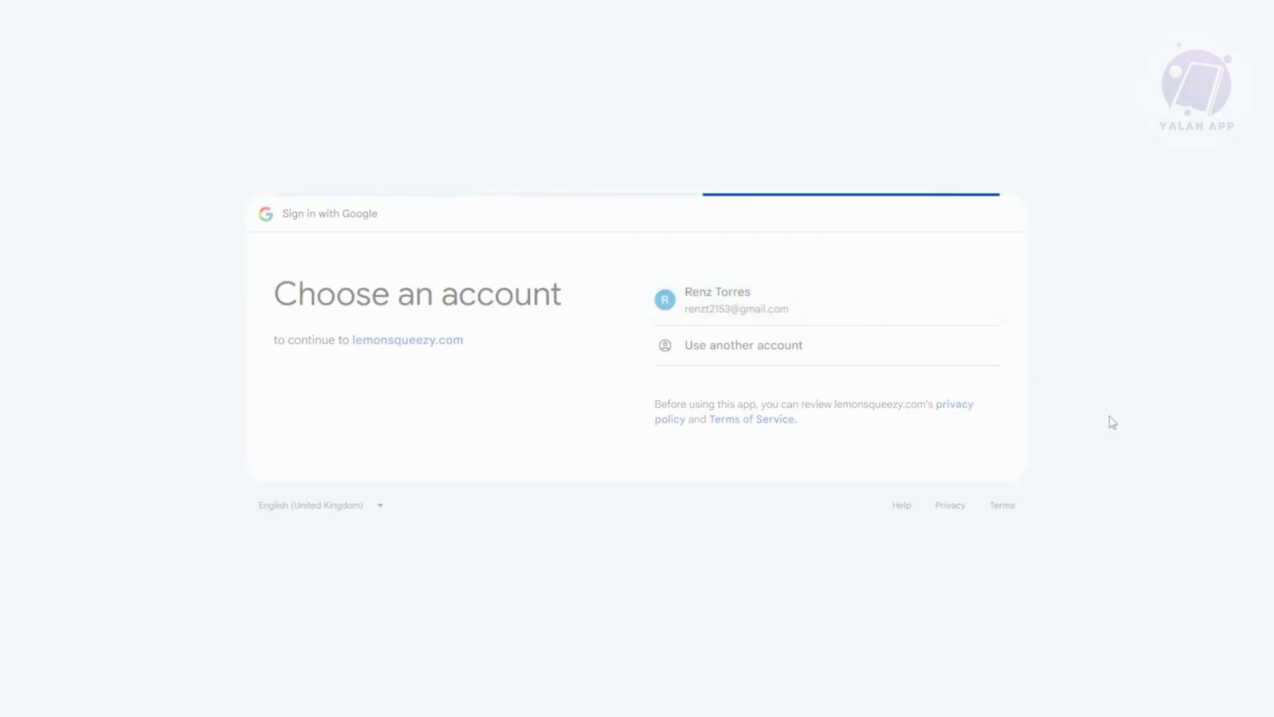
pyautogui.click(862, 445)
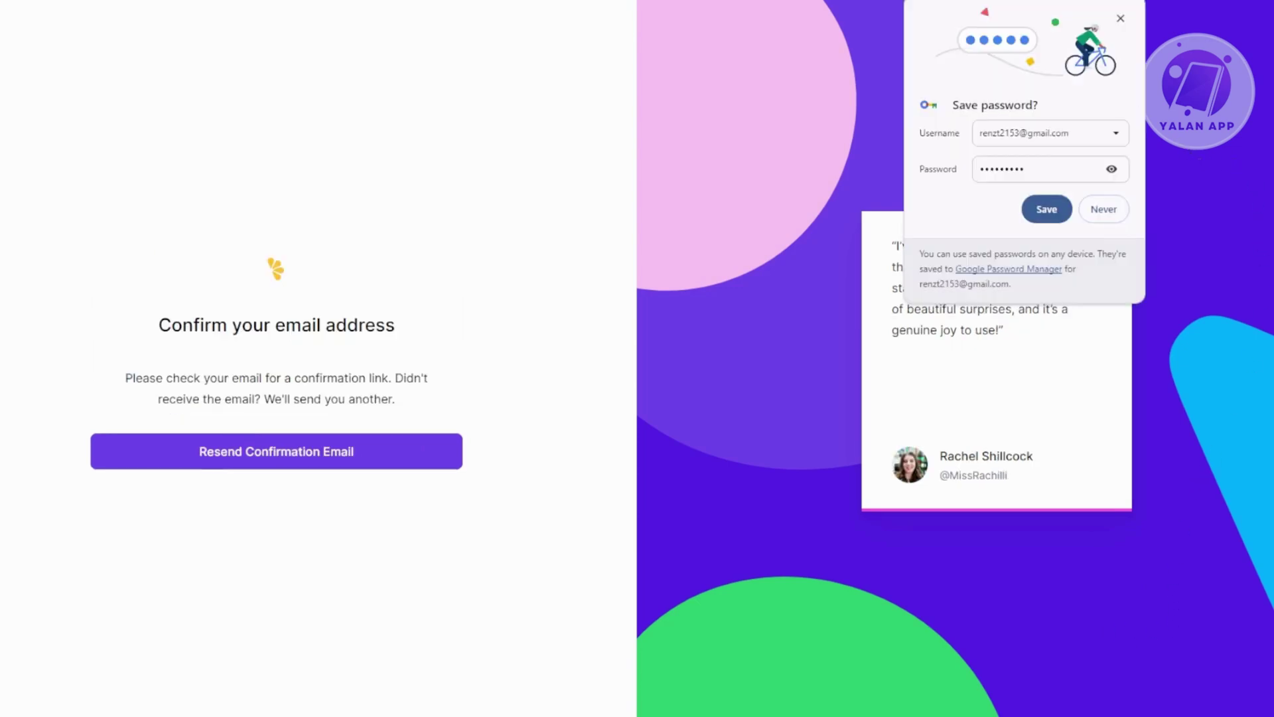
pyautogui.click(1121, 18)
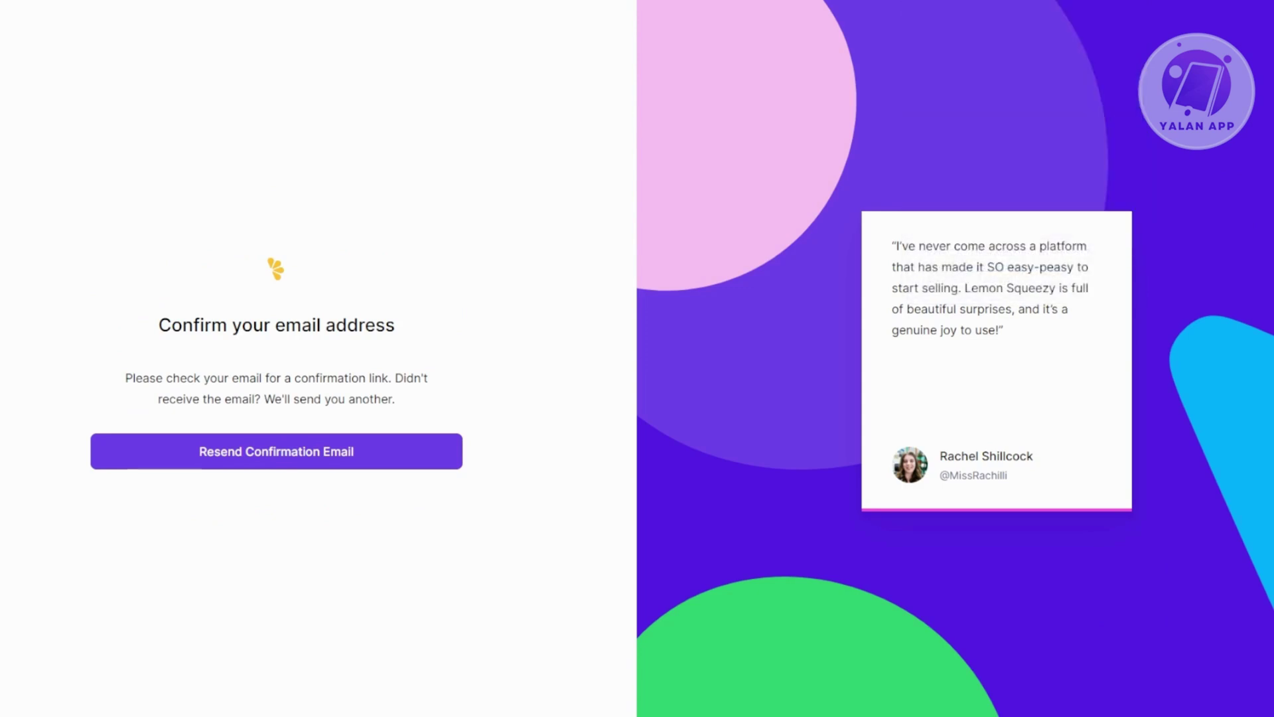
# Step: In a new Gmail tab, look for the Lemon Squeezy confirmation email in Spam, then the inbox
pyautogui.hotkey('ctrl', 't')
pyautogui.write('gm')
pyautogui.press('Return')
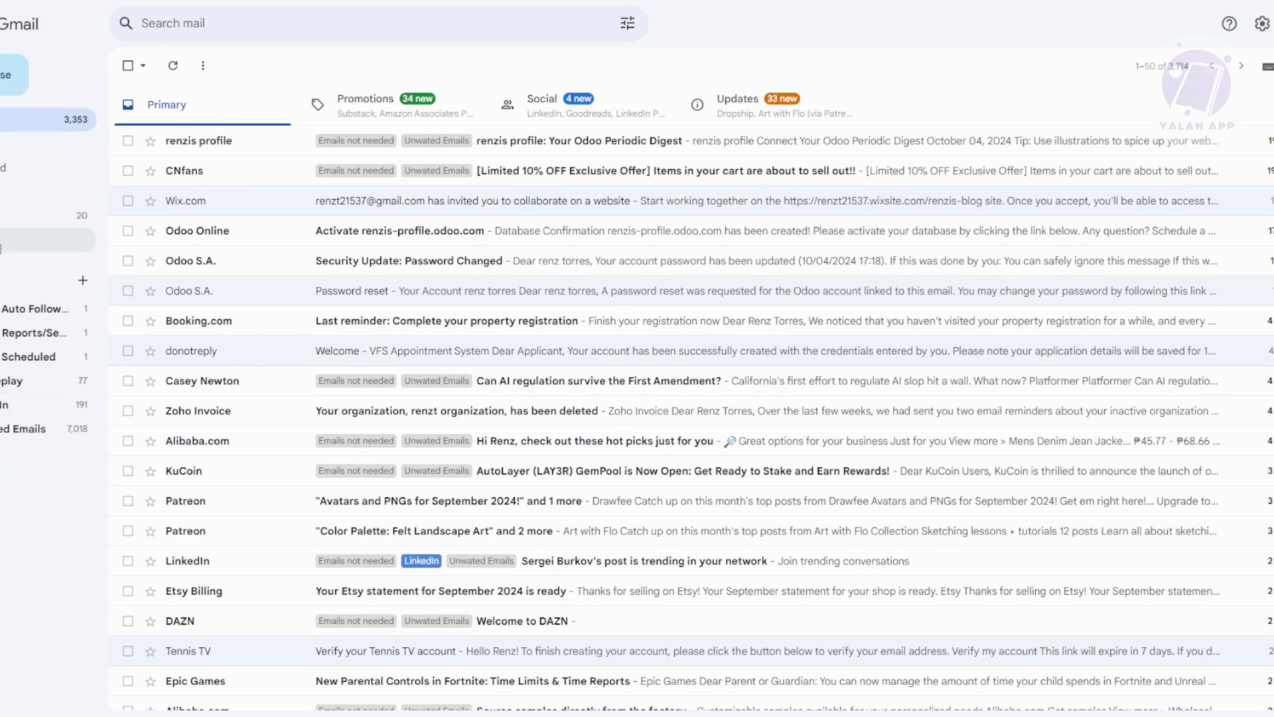
pyautogui.click(20, 241)
pyautogui.click(5, 365)
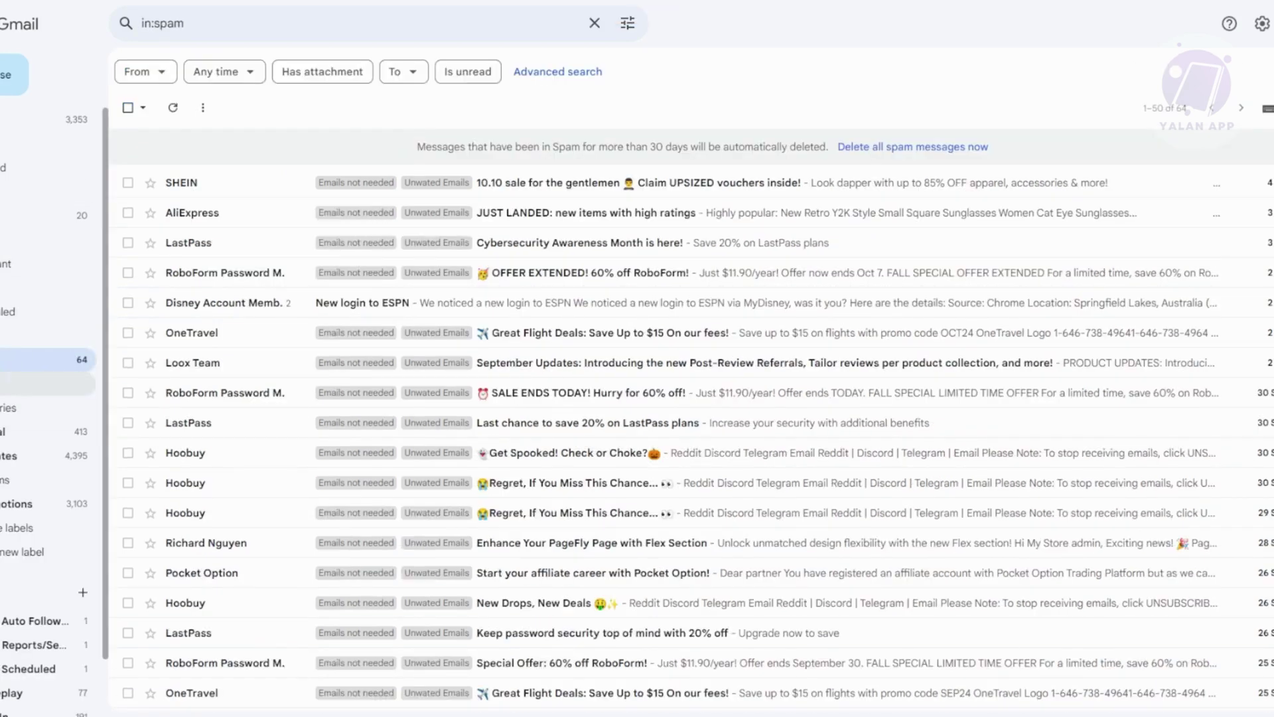
pyautogui.click(46, 119)
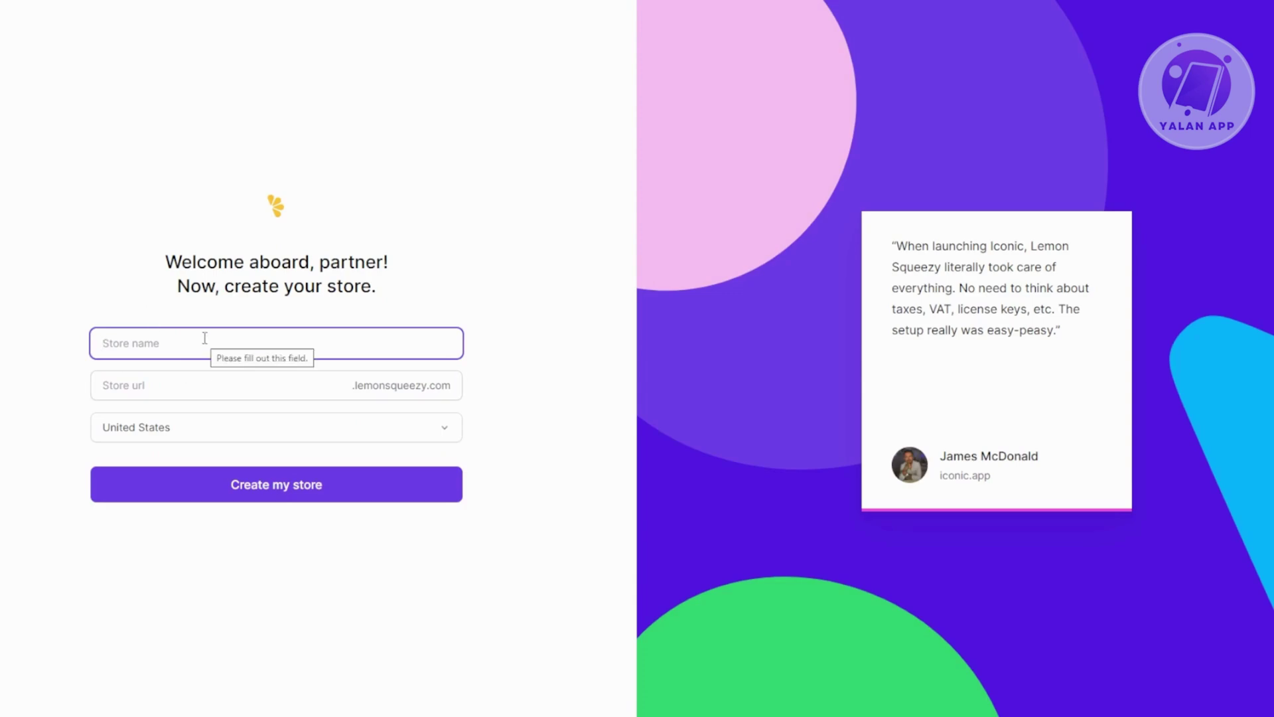
# Step: Enter RenziStore as the store name and renzistore as the store URL
pyautogui.write('RenziStore')
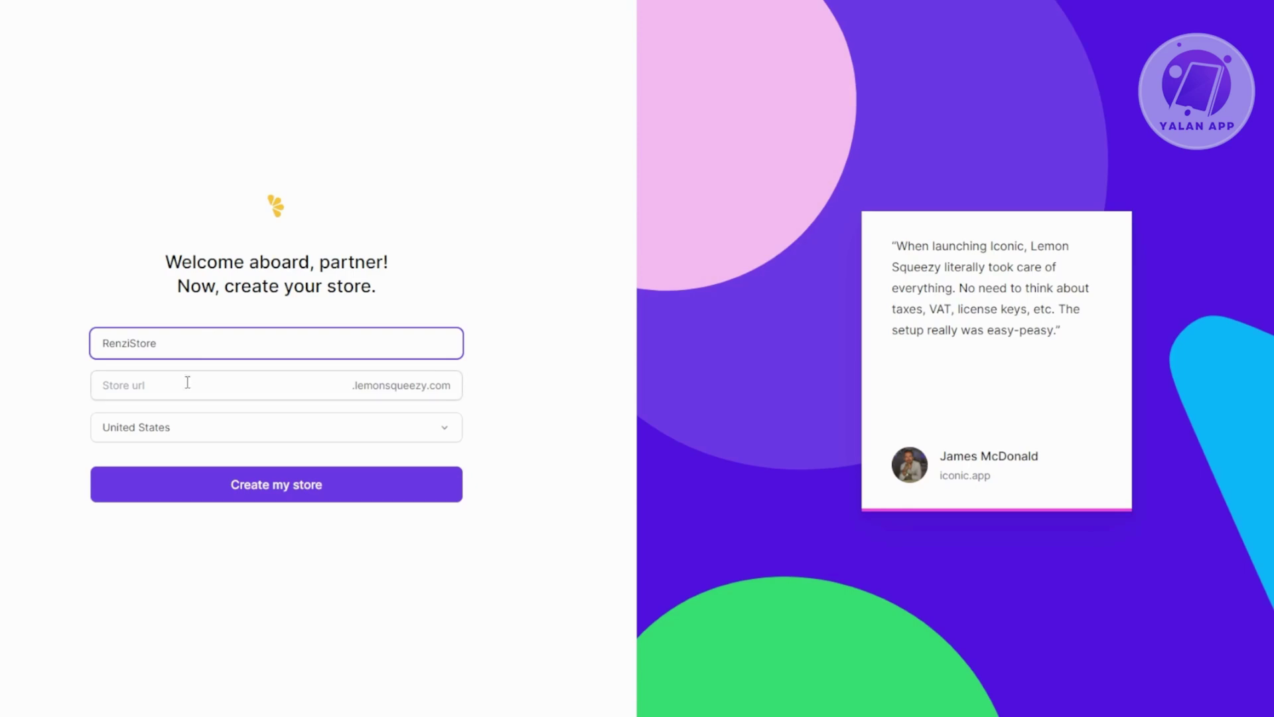
pyautogui.click(195, 383)
pyautogui.write('renzistore')
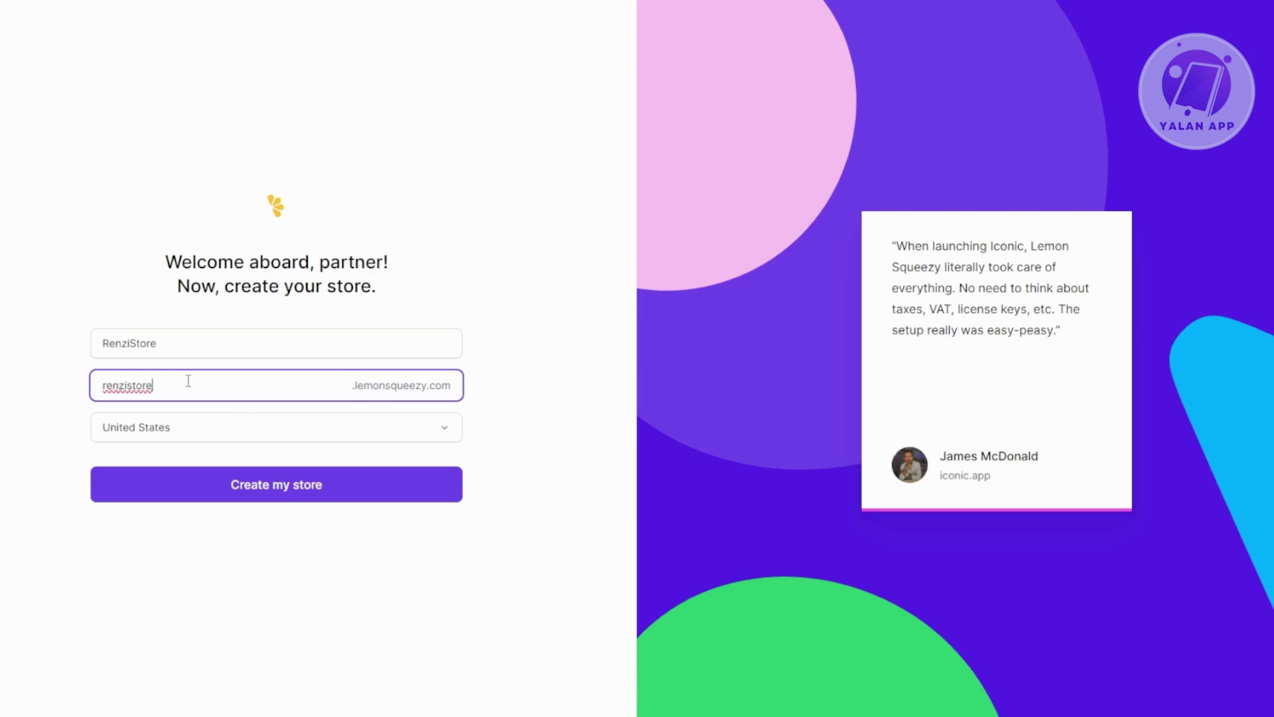
# Step: Set the store's country to Australia
pyautogui.click(225, 429)
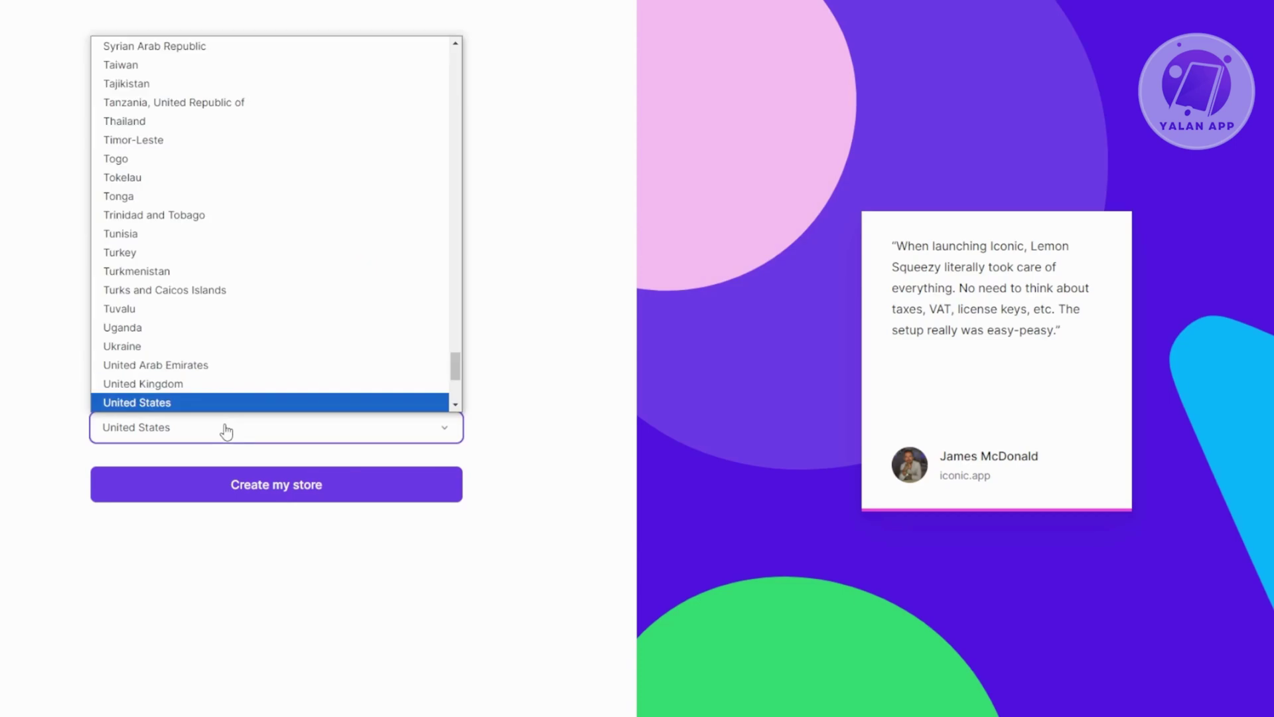
pyautogui.click(574, 335)
pyautogui.click(362, 433)
pyautogui.scroll(3, 302, 219)
pyautogui.scroll(20, 302, 217)
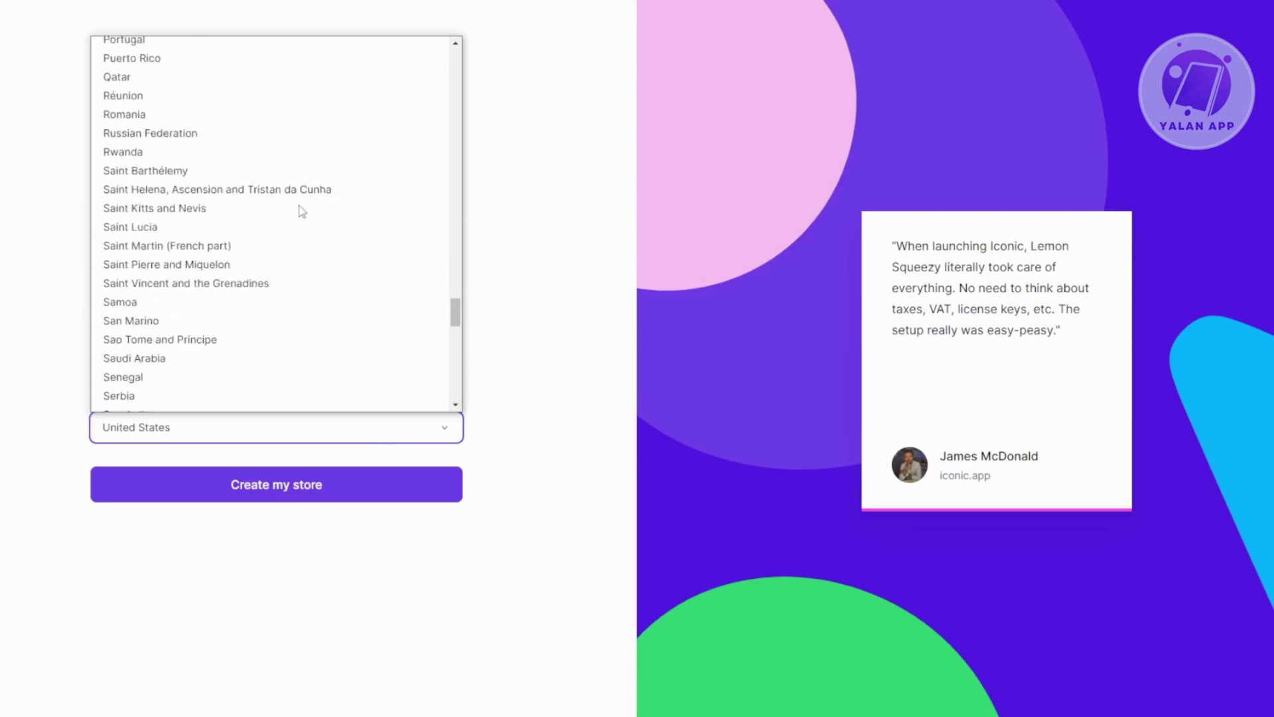
pyautogui.scroll(20, 299, 209)
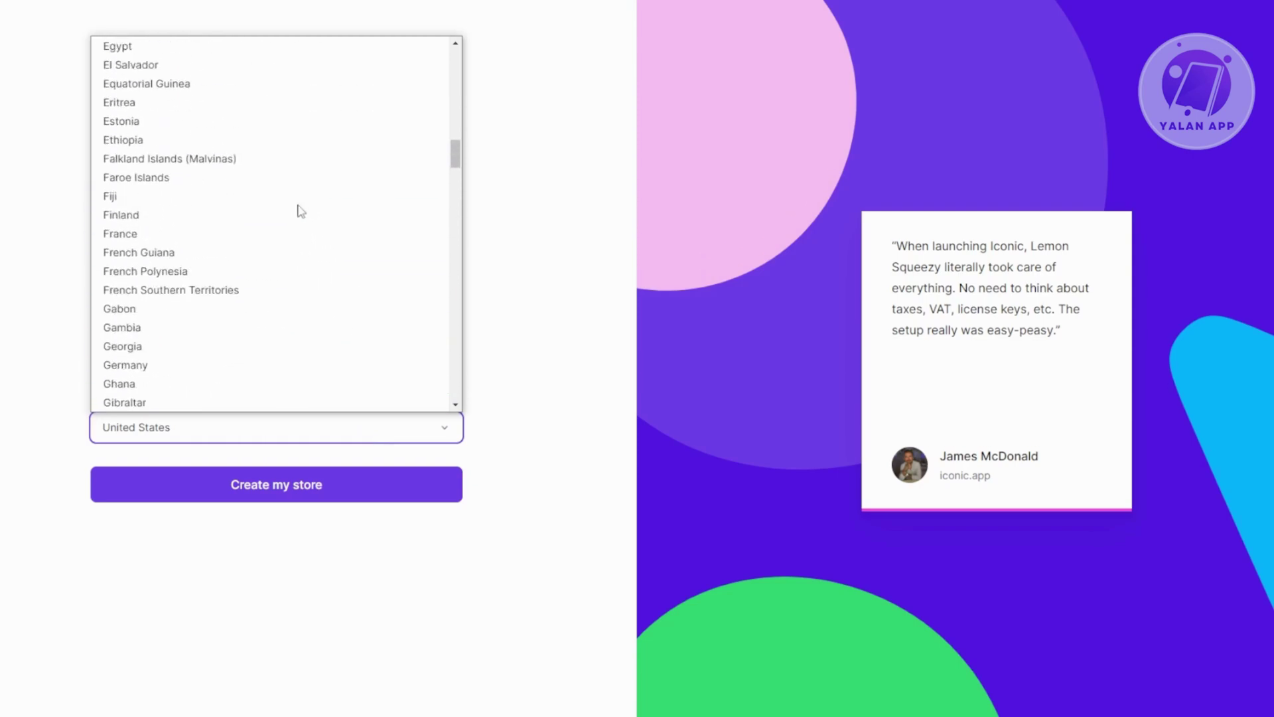
pyautogui.scroll(1, 280, 196)
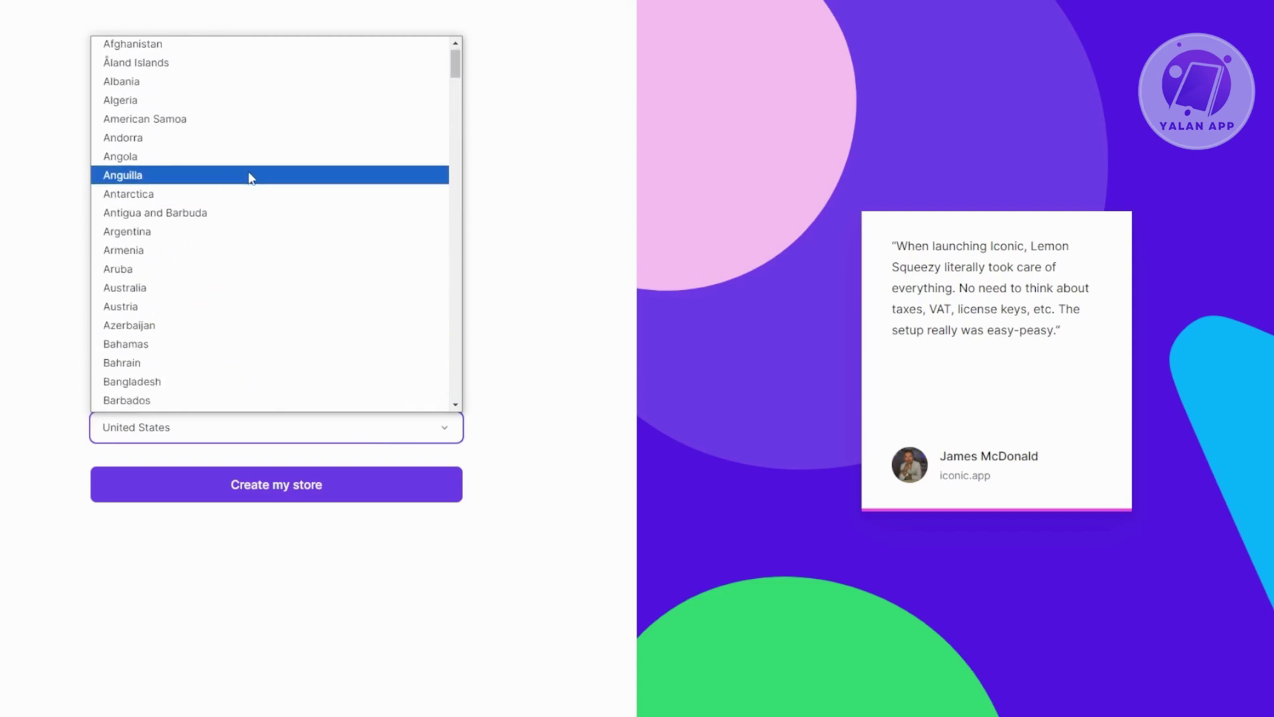
pyautogui.click(170, 290)
pyautogui.click(323, 491)
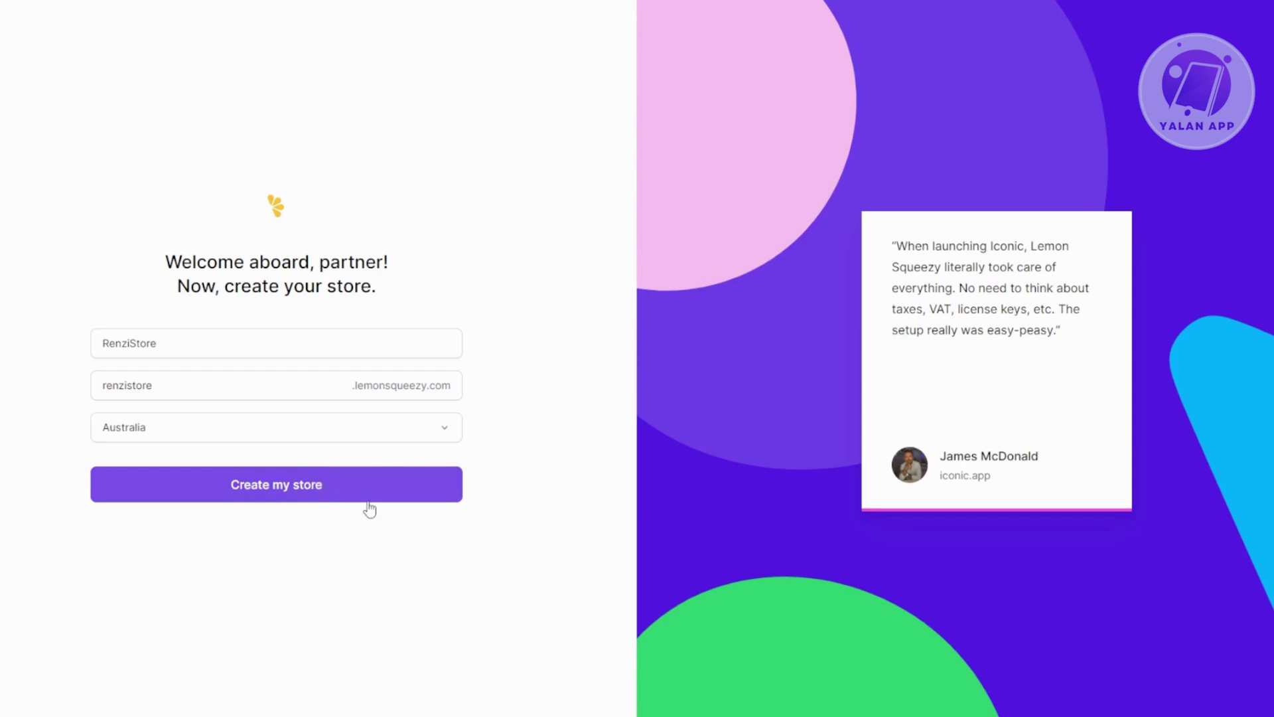
# Step: Create the store, changing the already-taken URL to renzistore12523
pyautogui.click(361, 484)
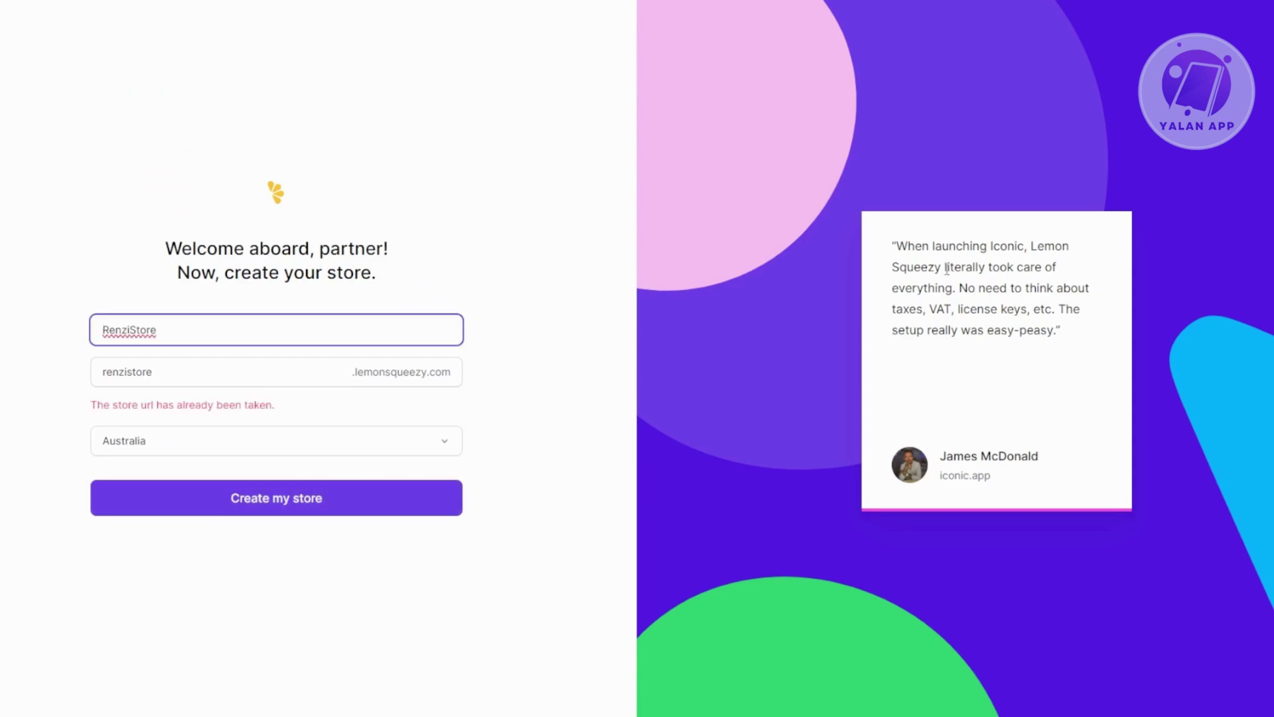
pyautogui.click(198, 375)
pyautogui.write('12523')
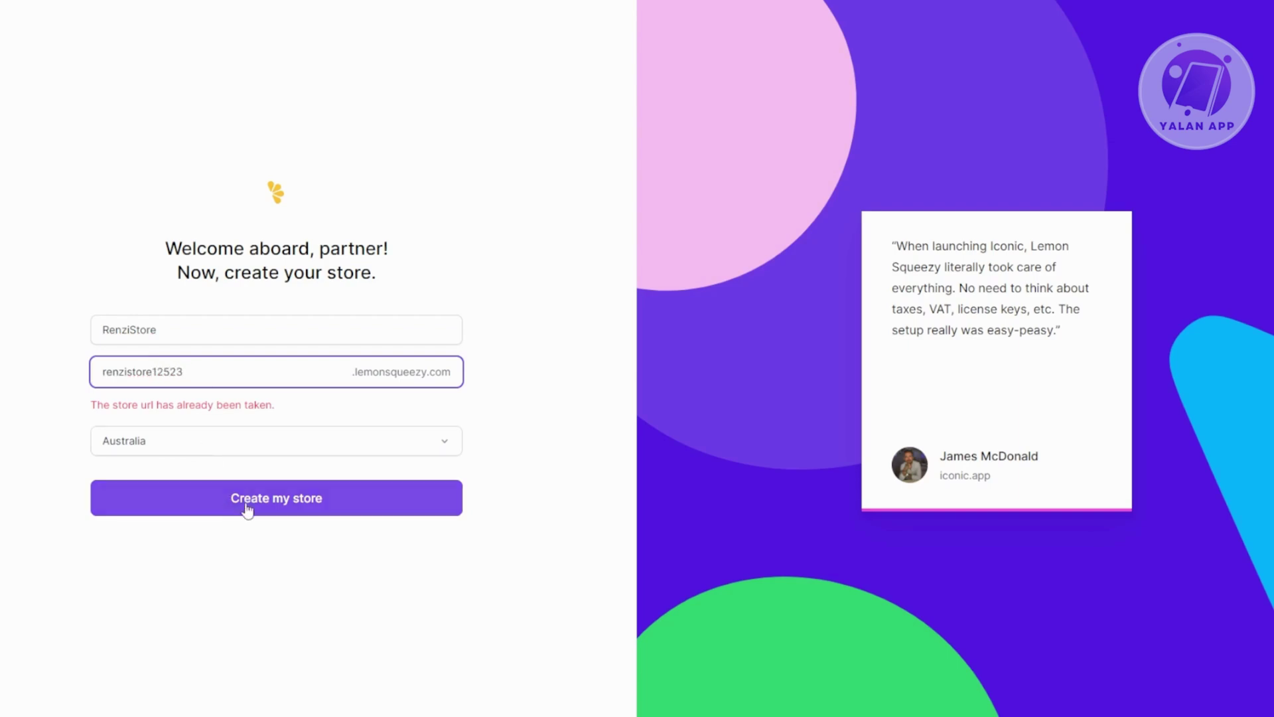
pyautogui.click(247, 509)
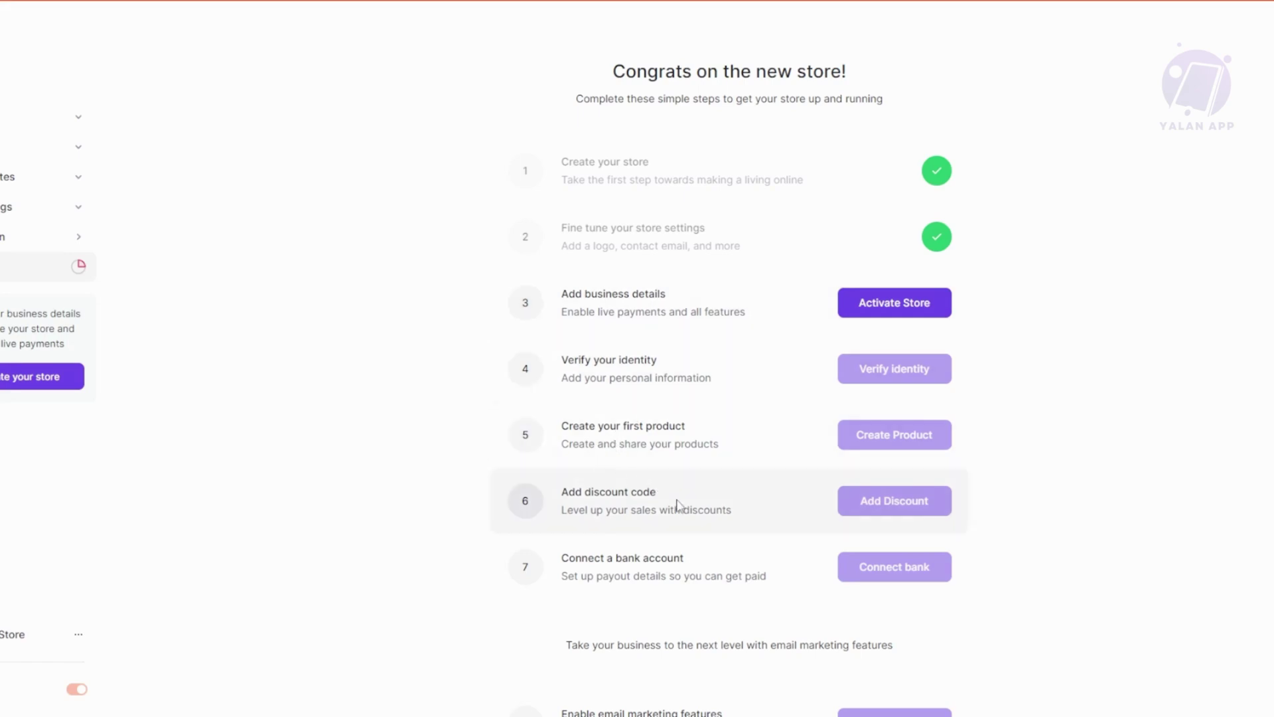
# Step: Scroll through the new store's setup checklist and back to the top
pyautogui.scroll(-4, 663, 572)
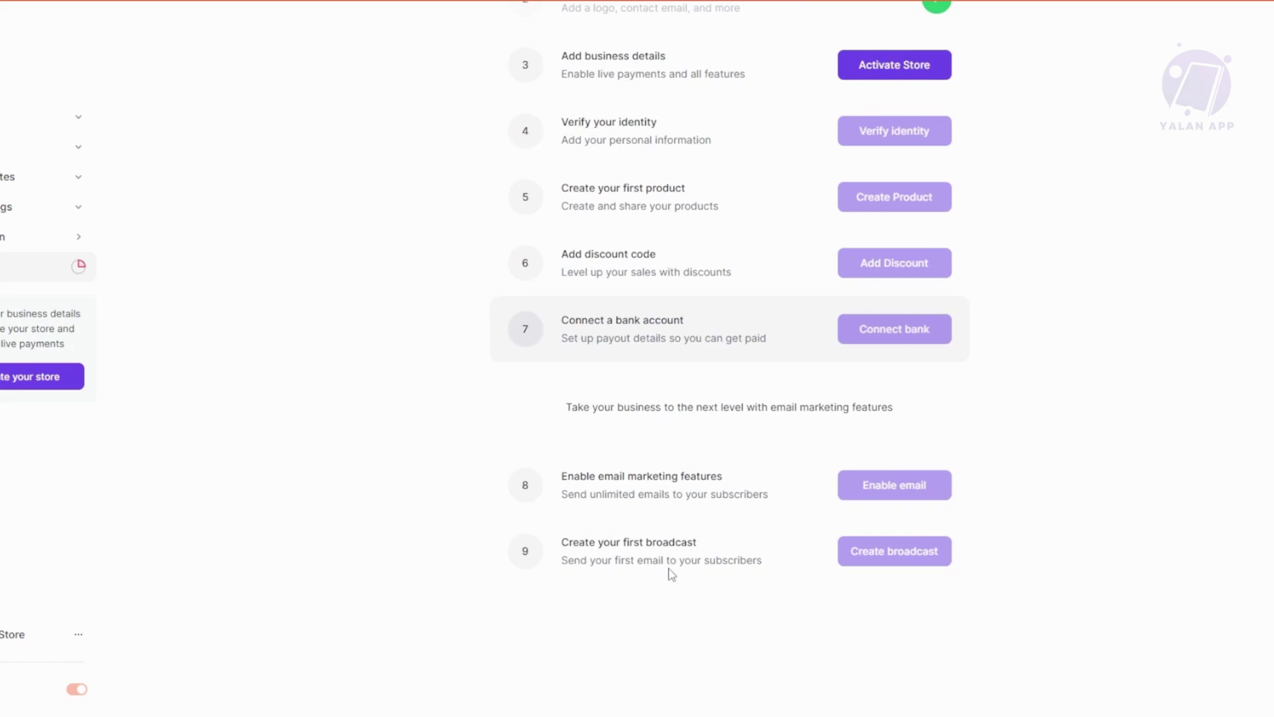
pyautogui.scroll(4, 705, 444)
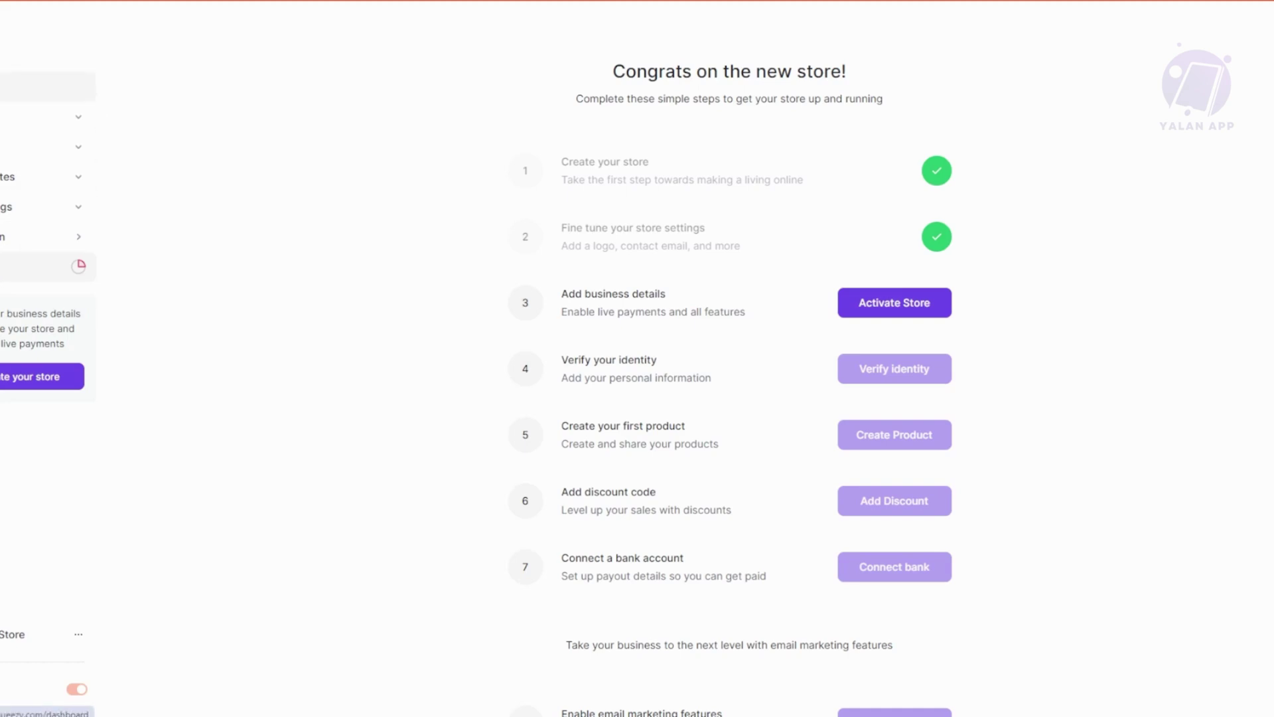
# Step: Open the Home dashboard and expand the Store section in the sidebar
pyautogui.click(46, 86)
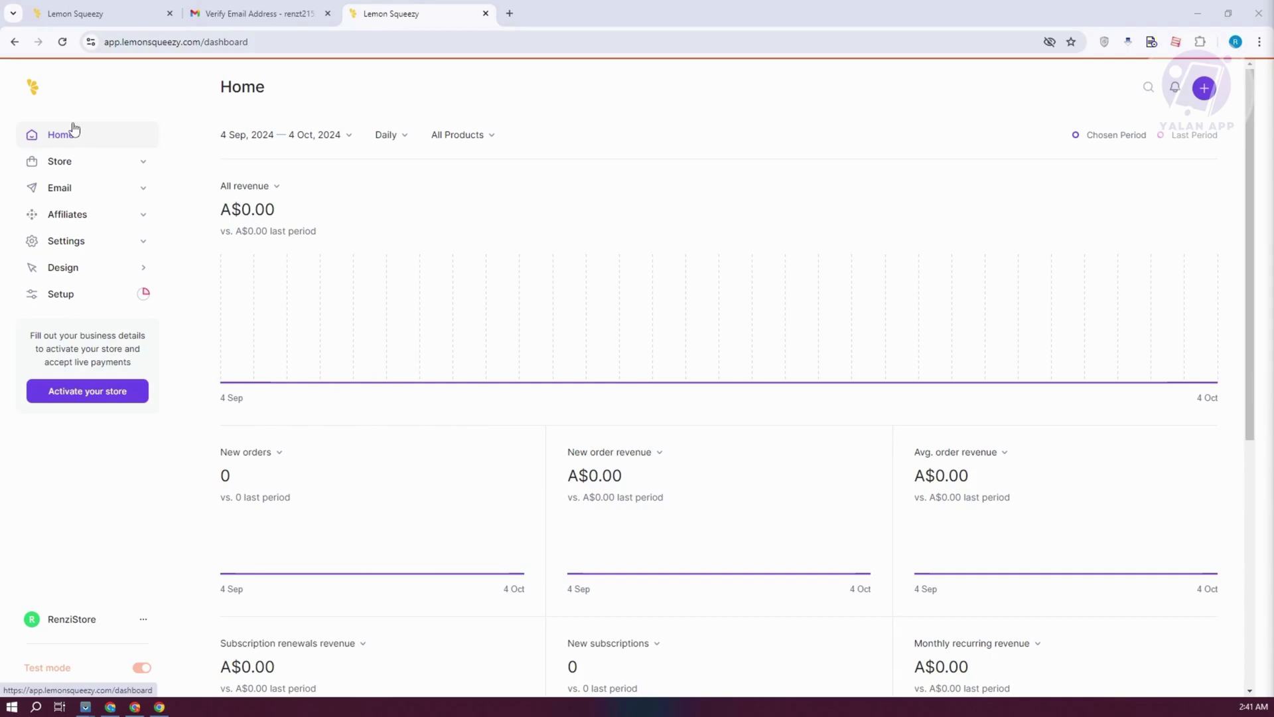
pyautogui.click(108, 162)
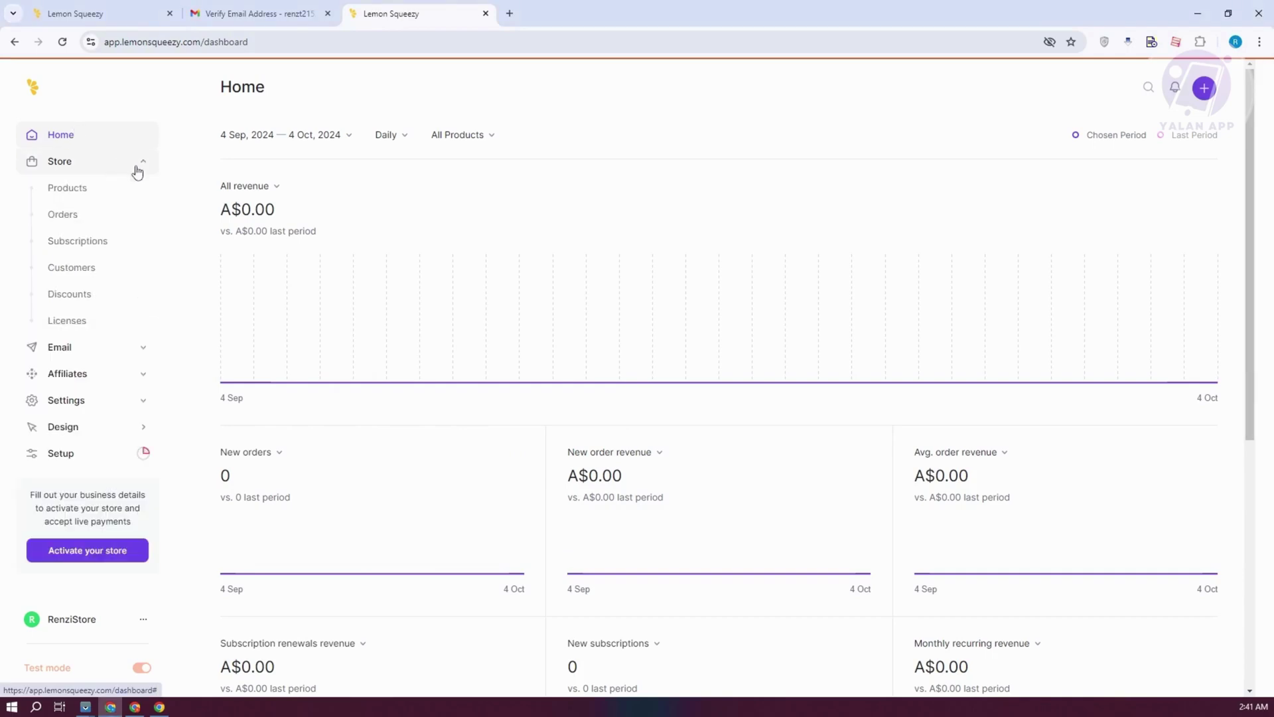
# Step: Browse the empty Discounts, Products, Orders and Subscriptions pages
pyautogui.click(98, 294)
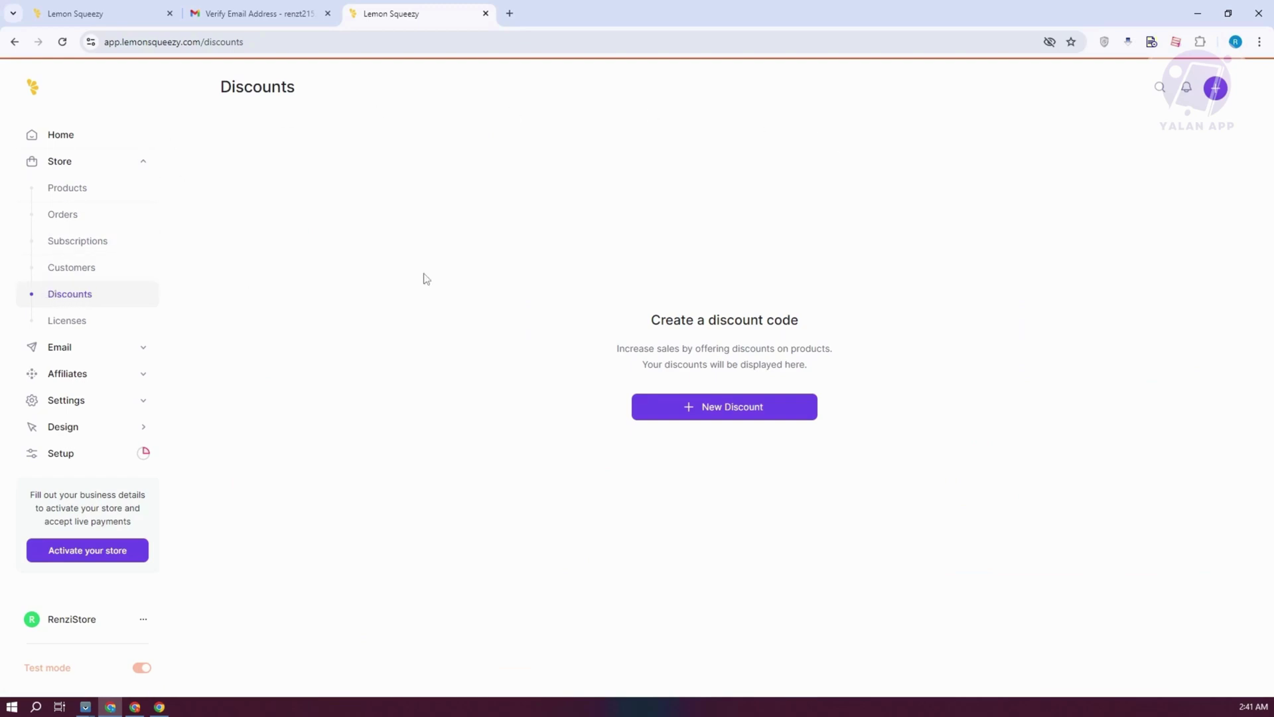
pyautogui.click(64, 189)
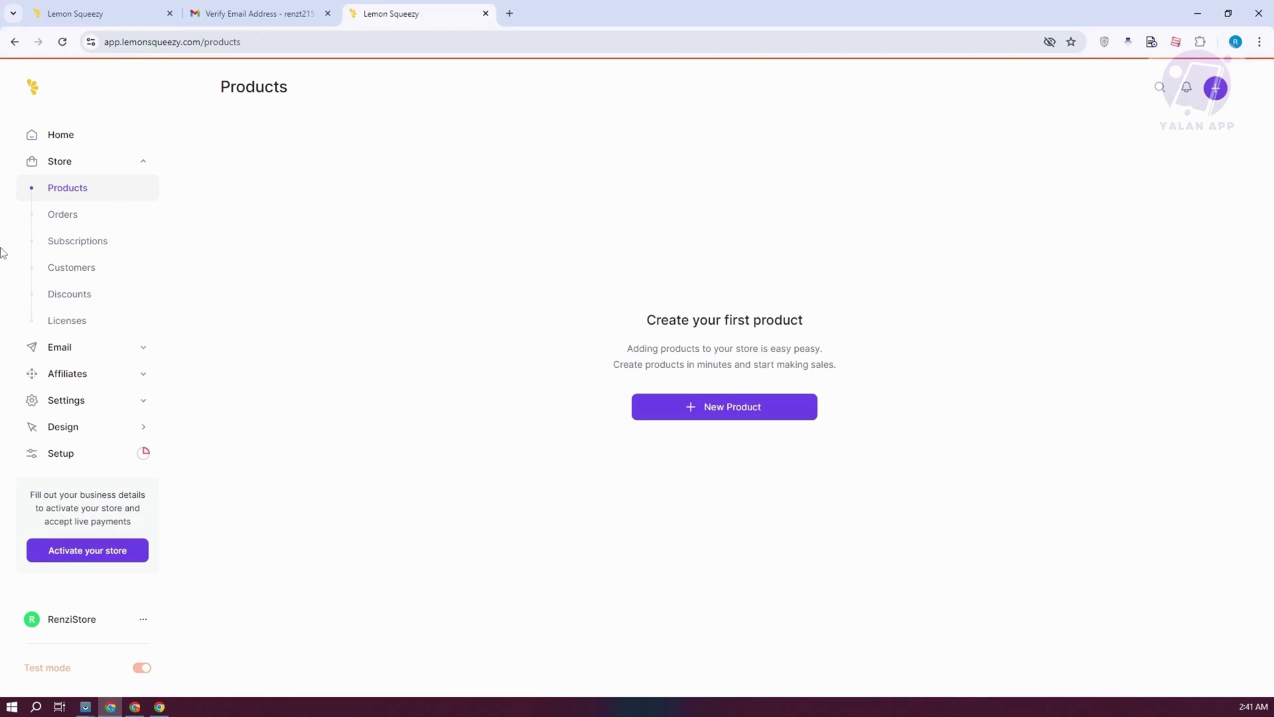
pyautogui.click(61, 222)
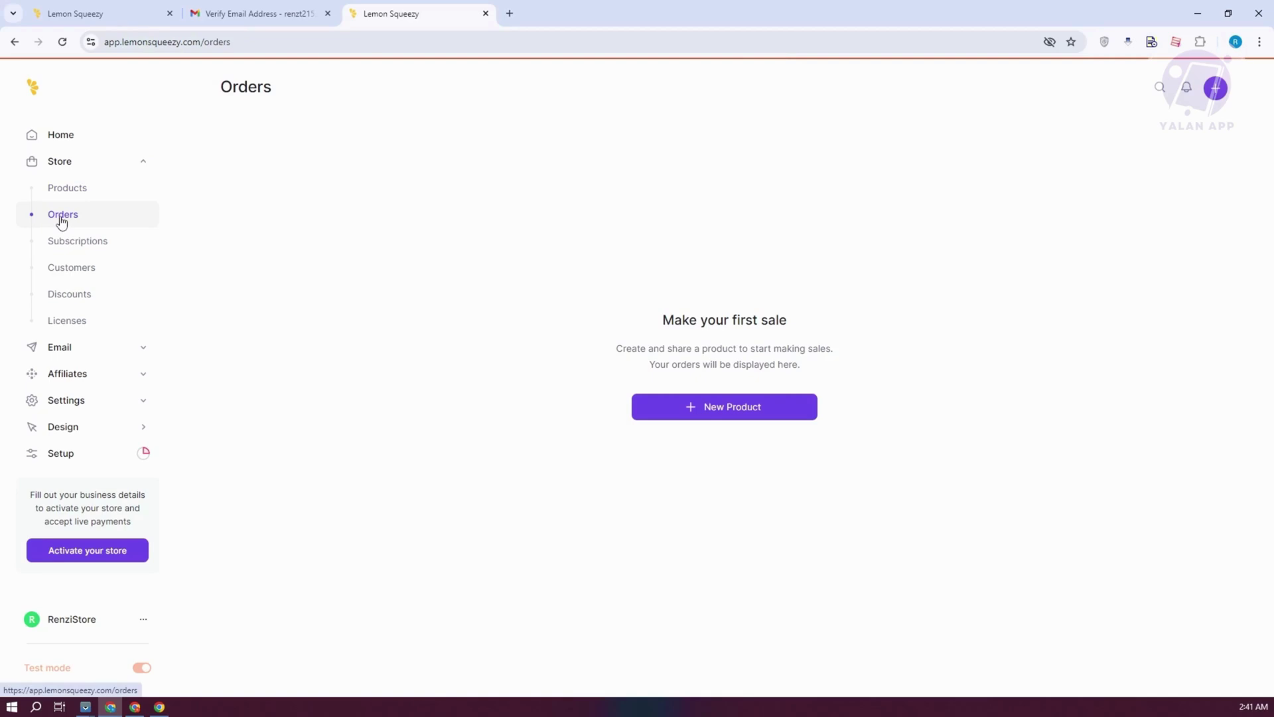
pyautogui.click(83, 245)
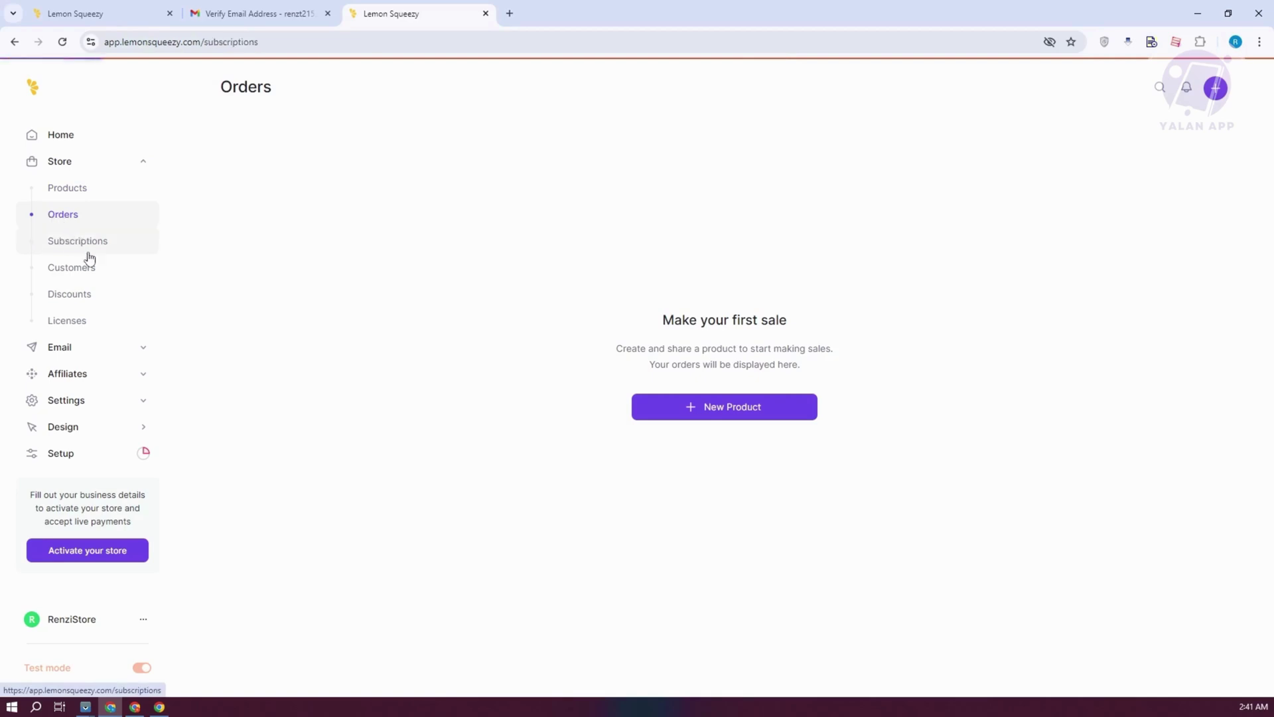
# Step: View the email Broadcasts and Subscribers pages and expand the Affiliates section
pyautogui.click(80, 356)
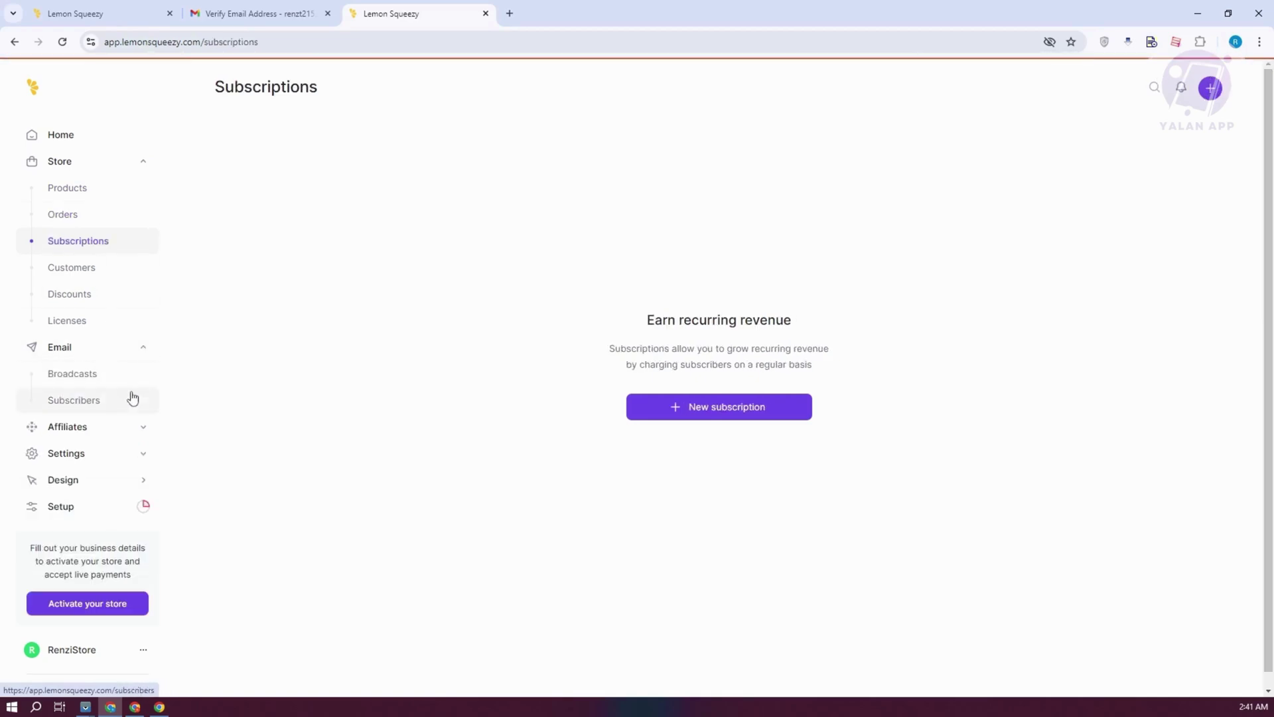
pyautogui.click(18, 394)
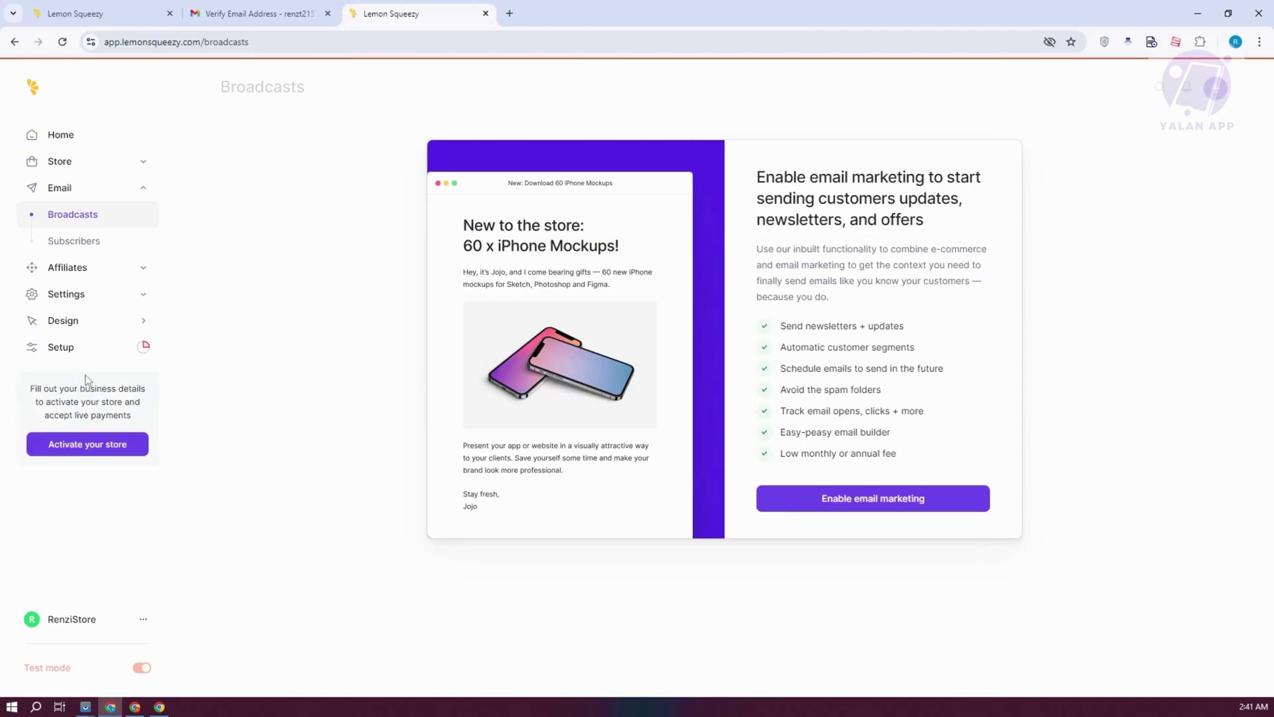
pyautogui.click(87, 243)
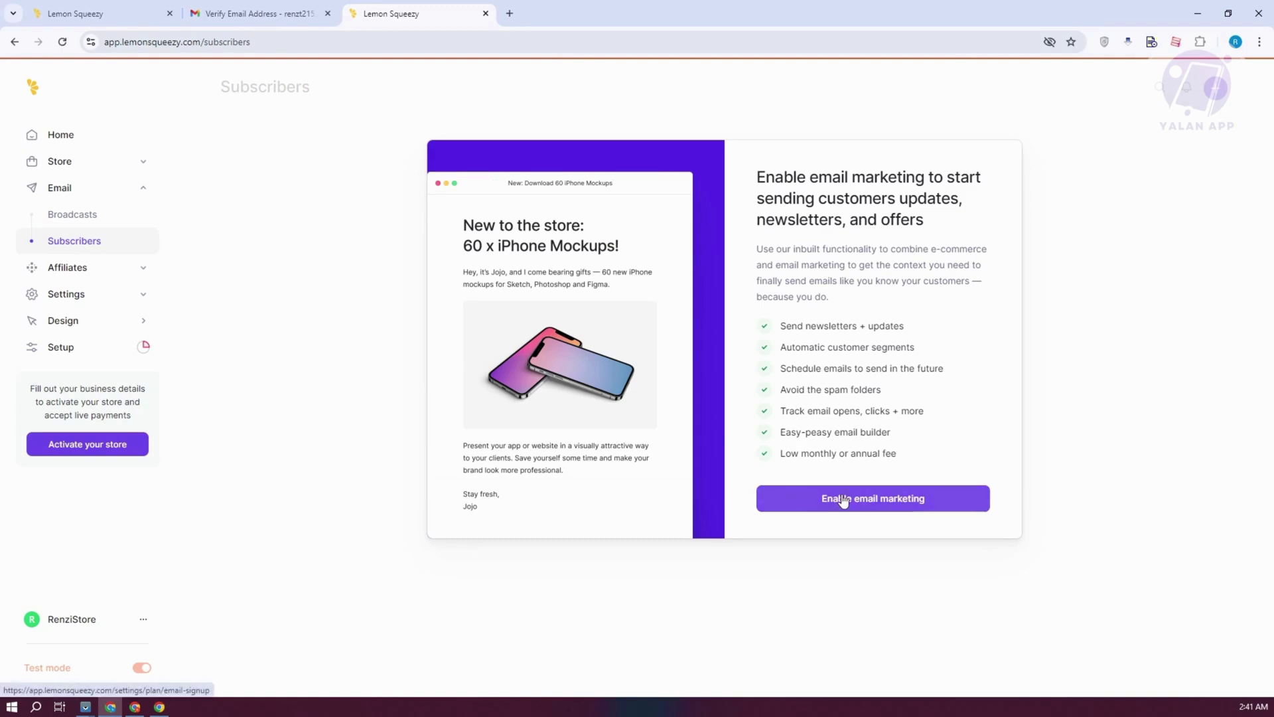
pyautogui.click(108, 278)
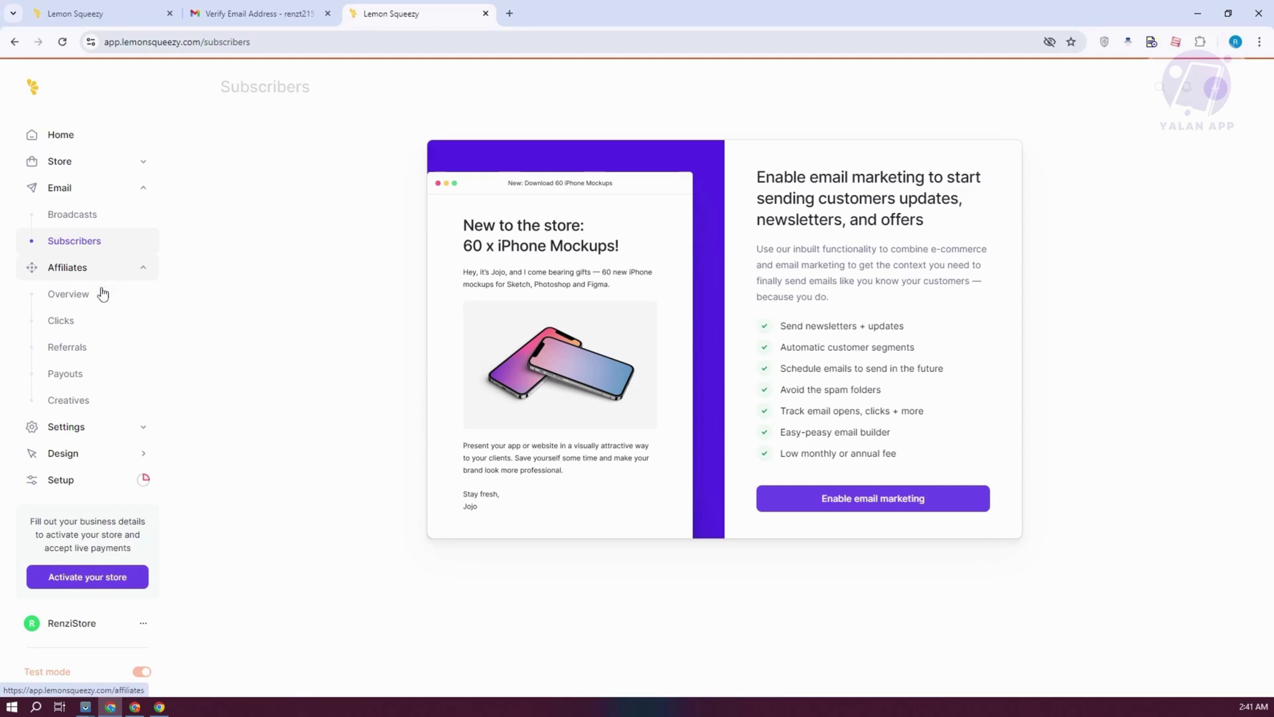
# Step: View the affiliates Overview, then open General under Settings
pyautogui.click(88, 306)
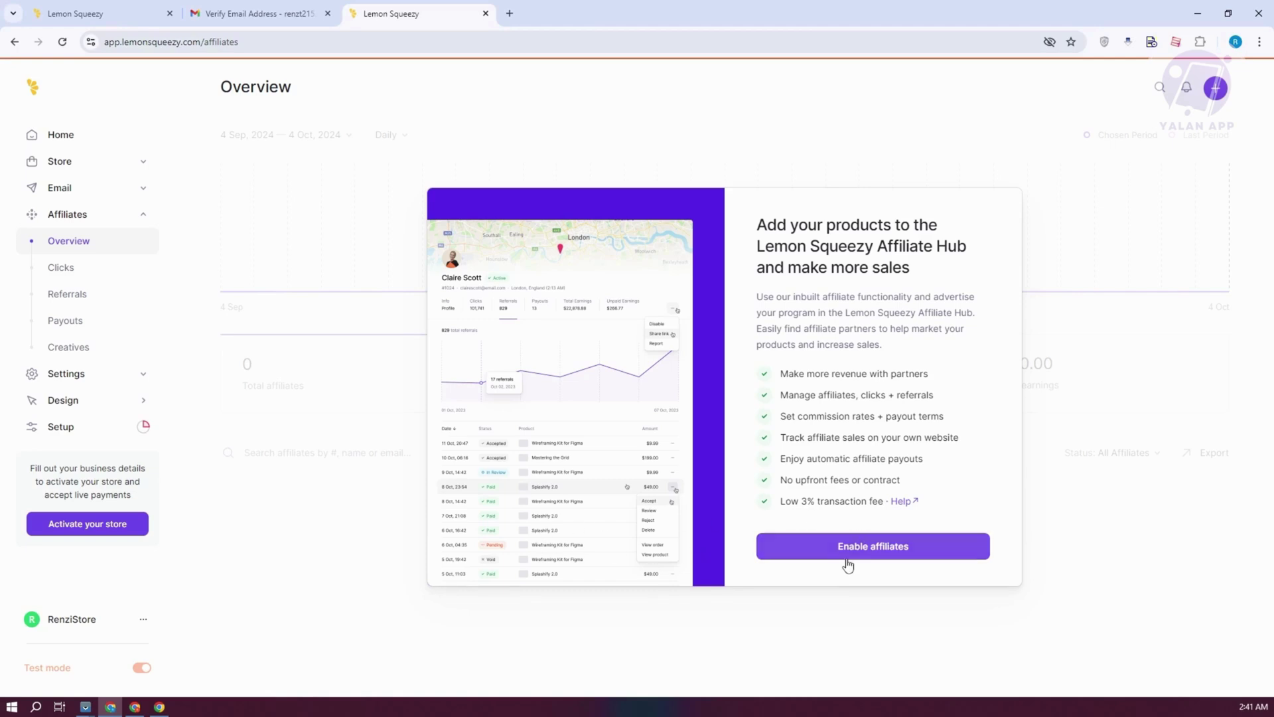
pyautogui.click(68, 383)
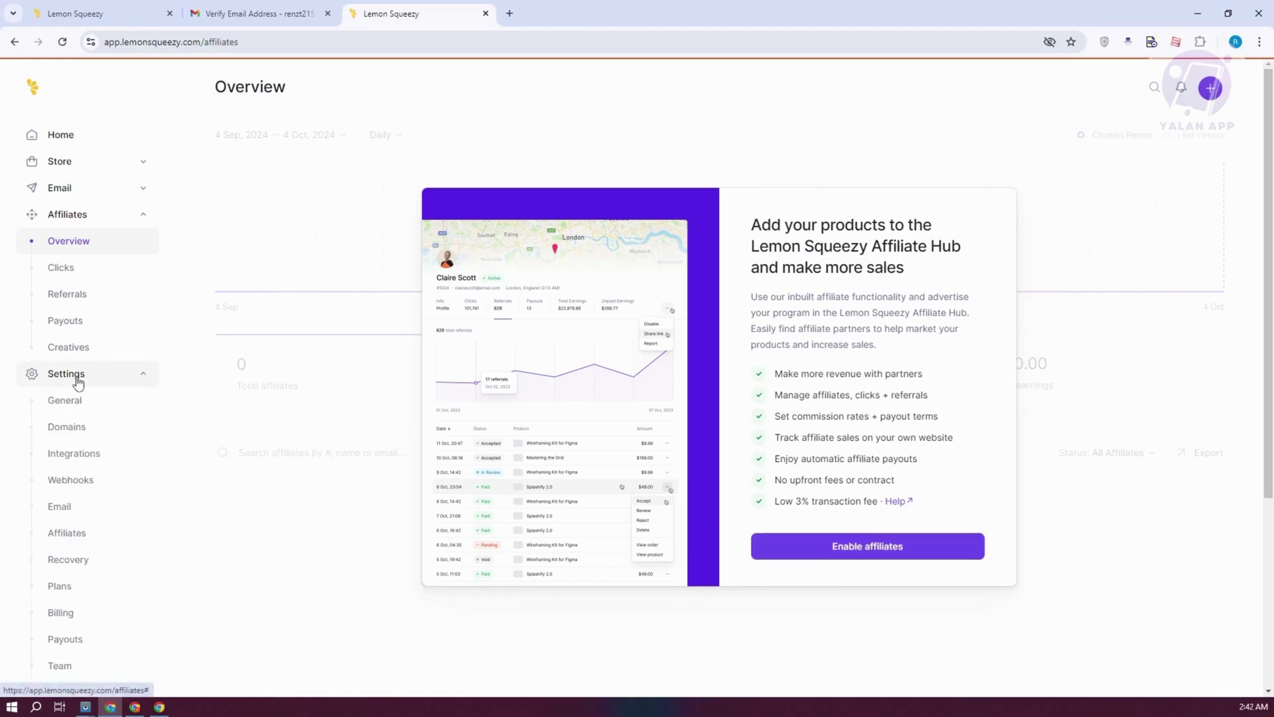
pyautogui.scroll(-1, 77, 391)
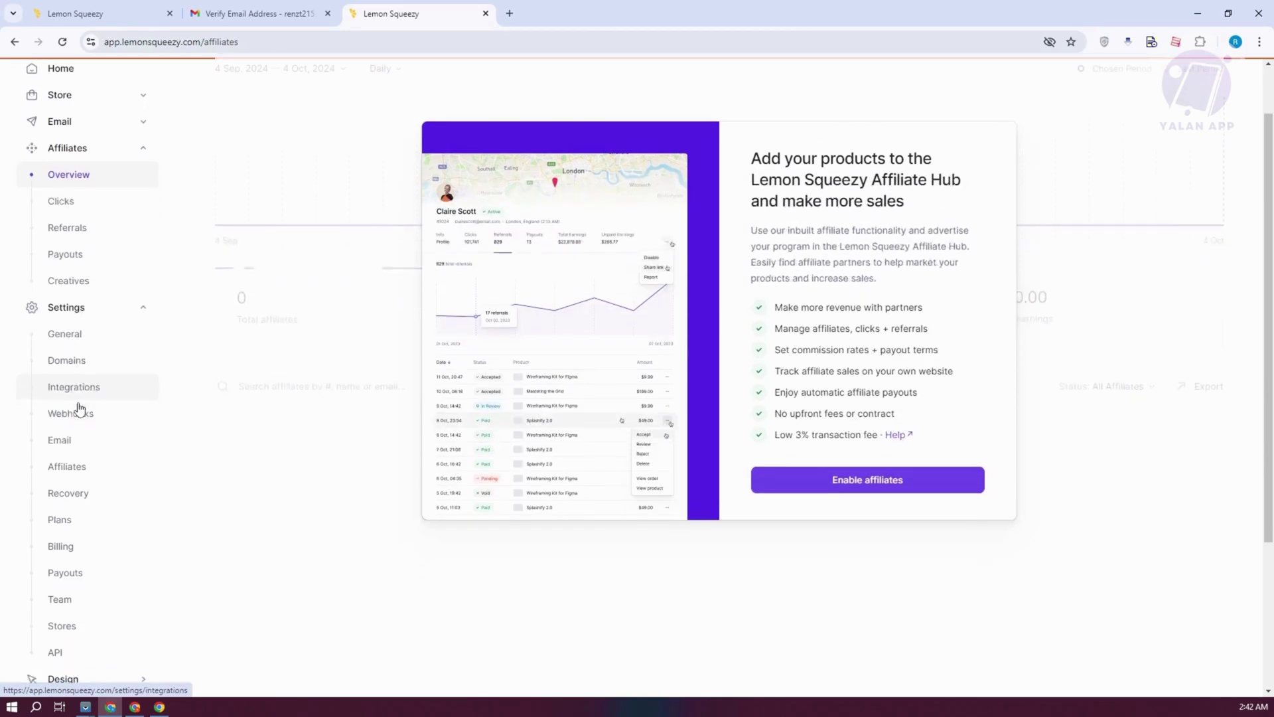
pyautogui.click(83, 344)
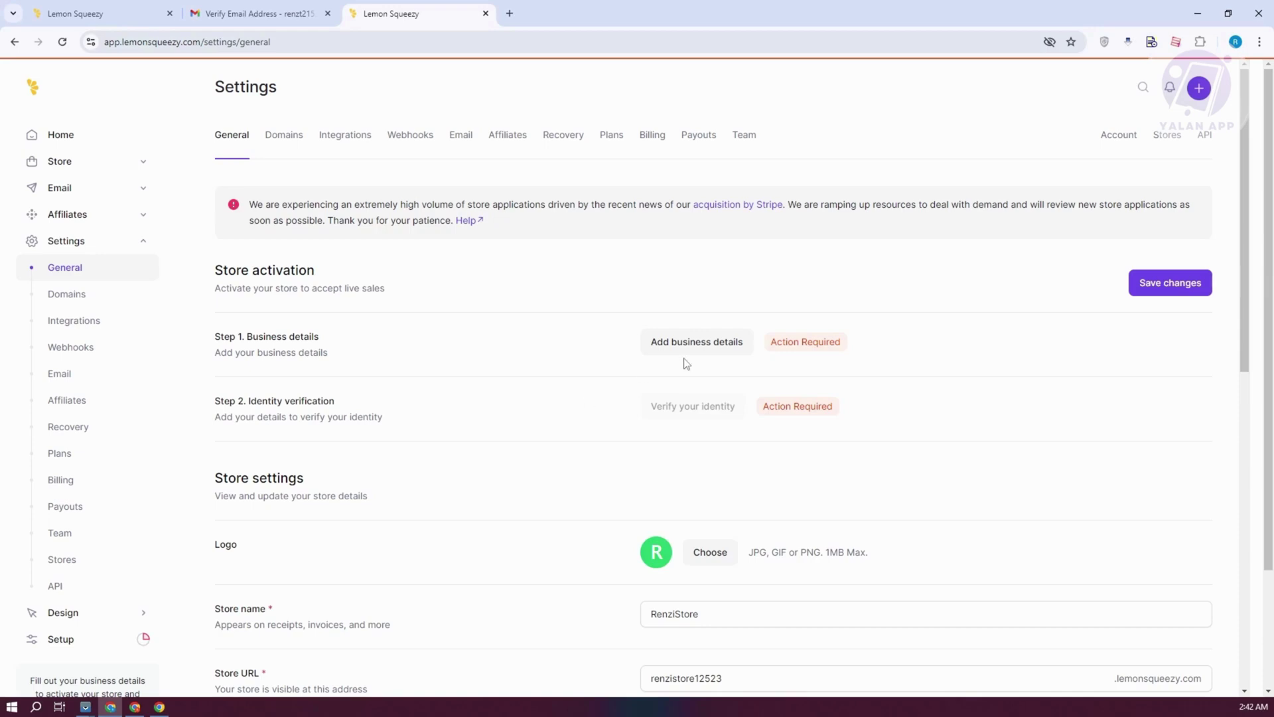
# Step: Review the store name, URL, contact email and Australian Dollar currency, then open Domains
pyautogui.scroll(-2, 686, 363)
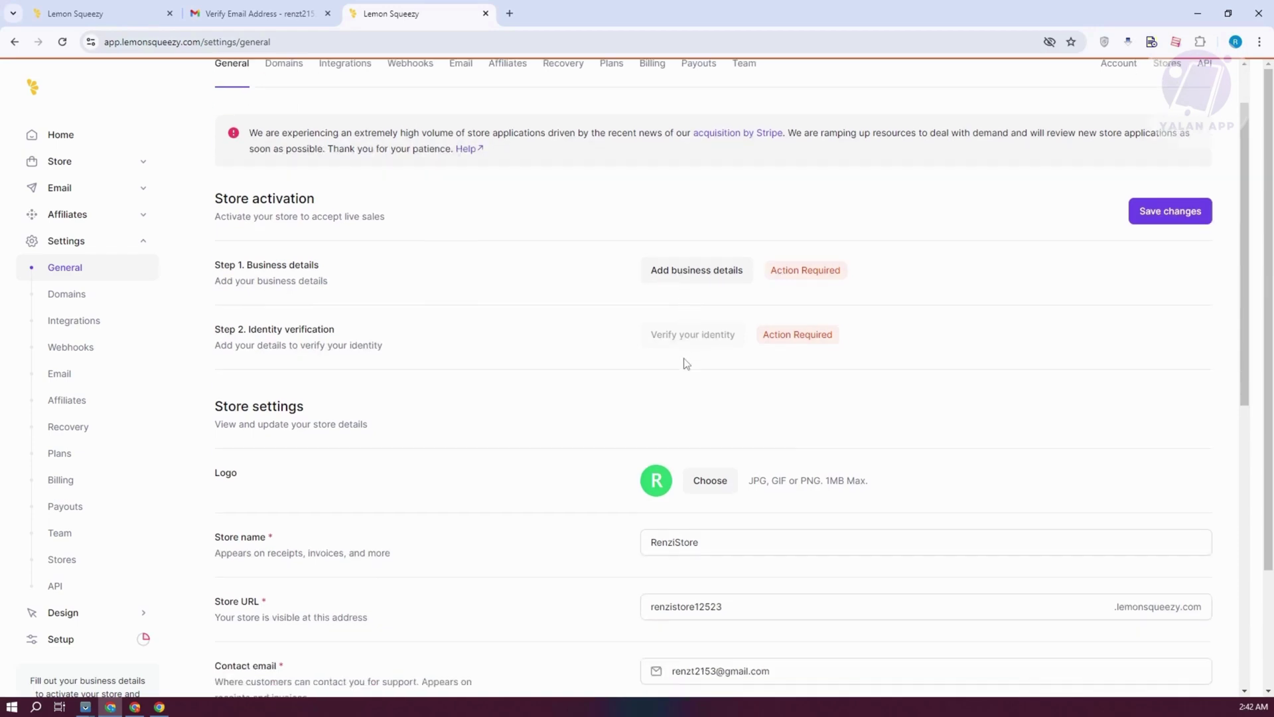
pyautogui.scroll(-3, 687, 364)
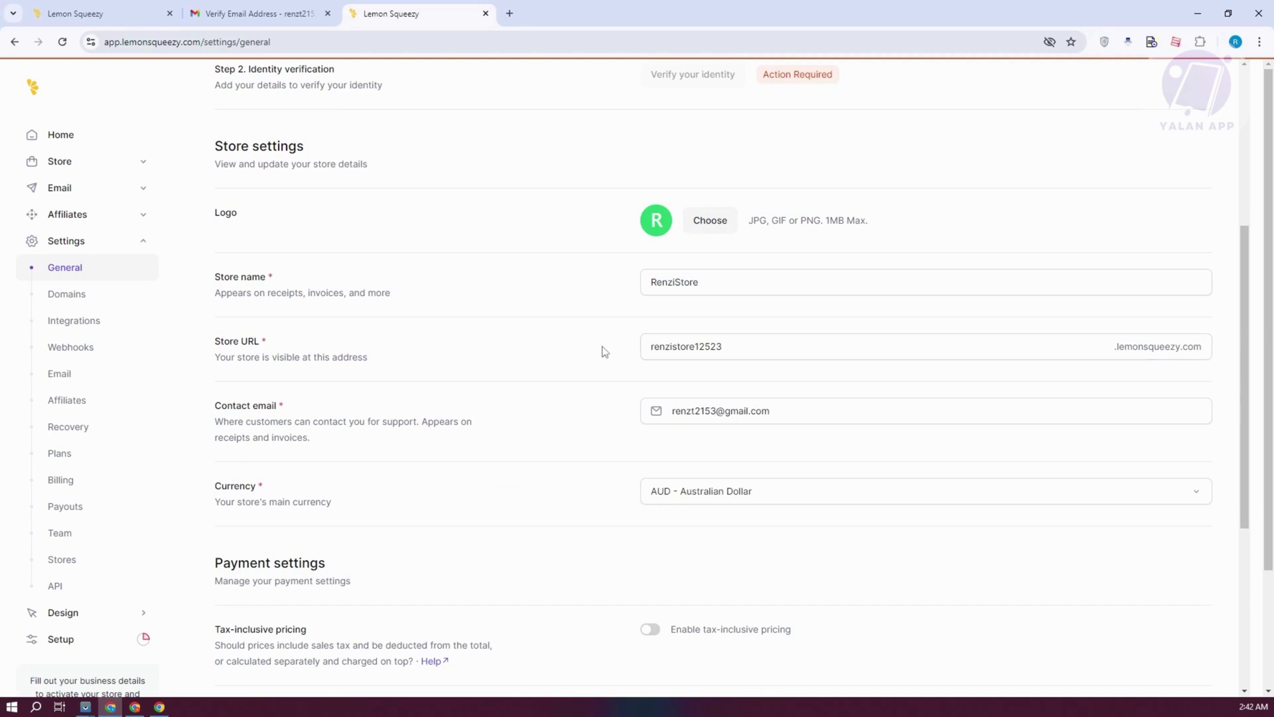
pyautogui.click(101, 292)
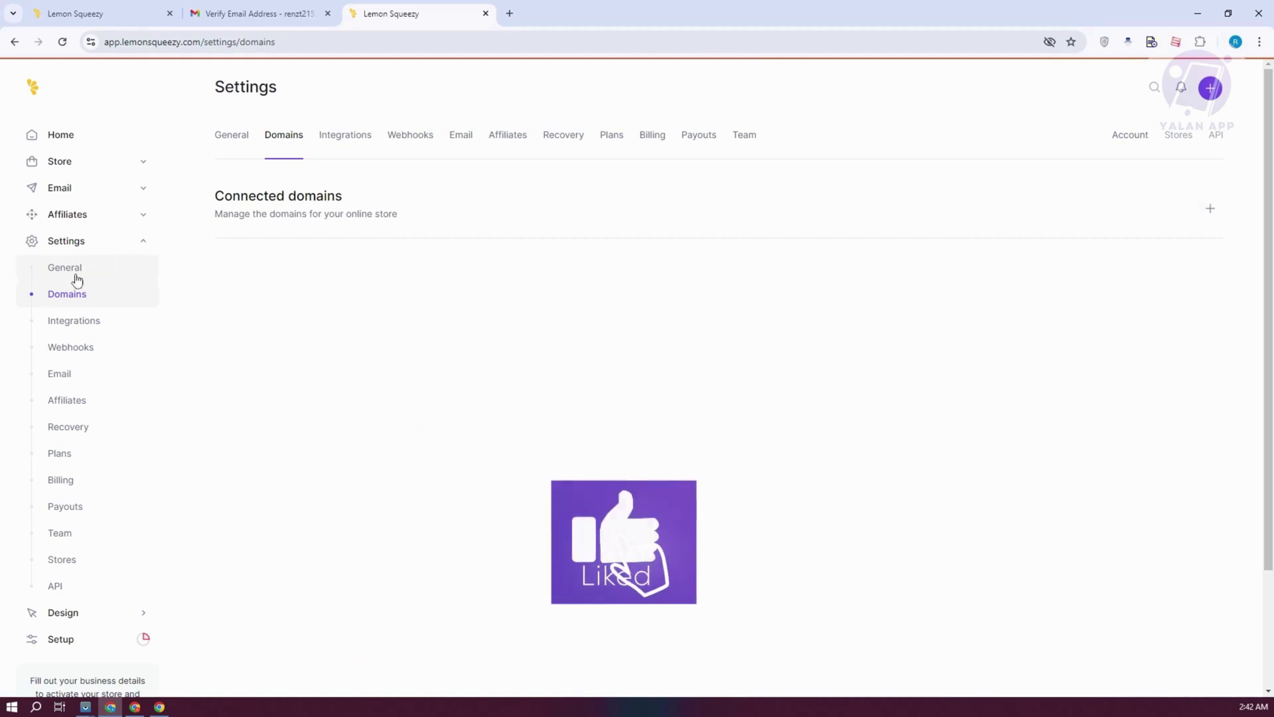
# Step: Open the Integrations settings and collapse the Settings sidebar section
pyautogui.click(136, 319)
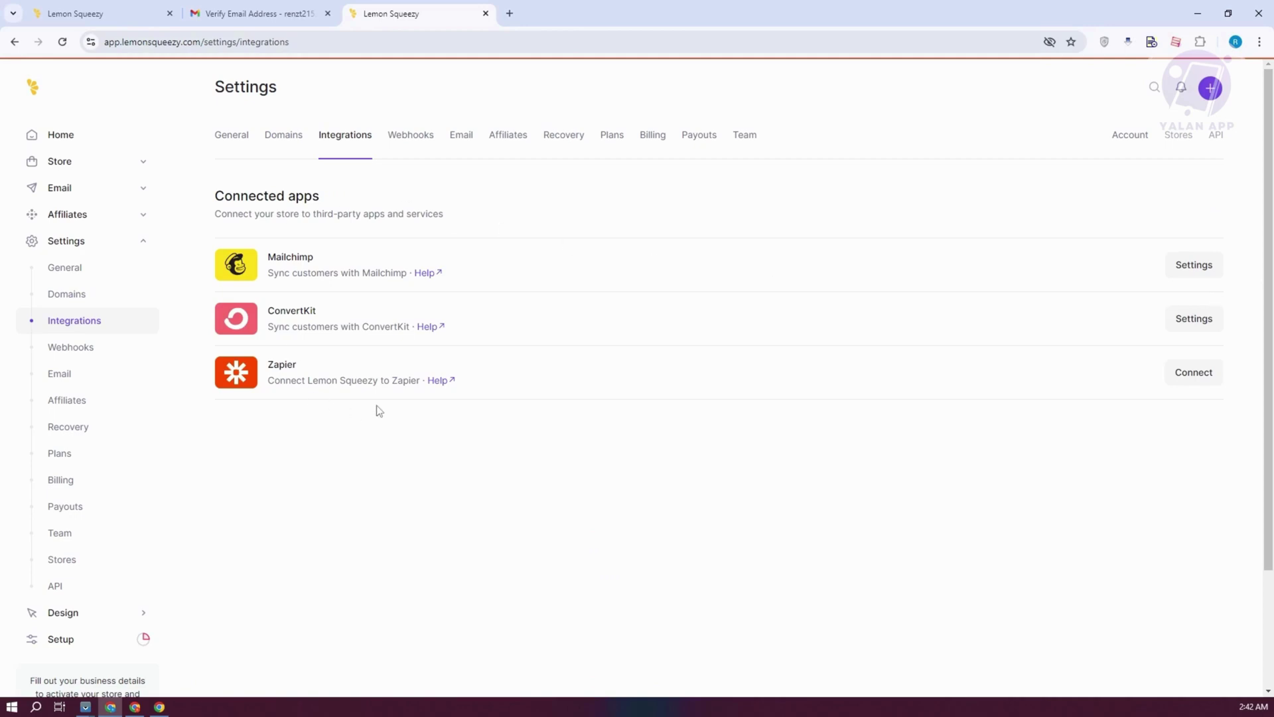
pyautogui.click(131, 247)
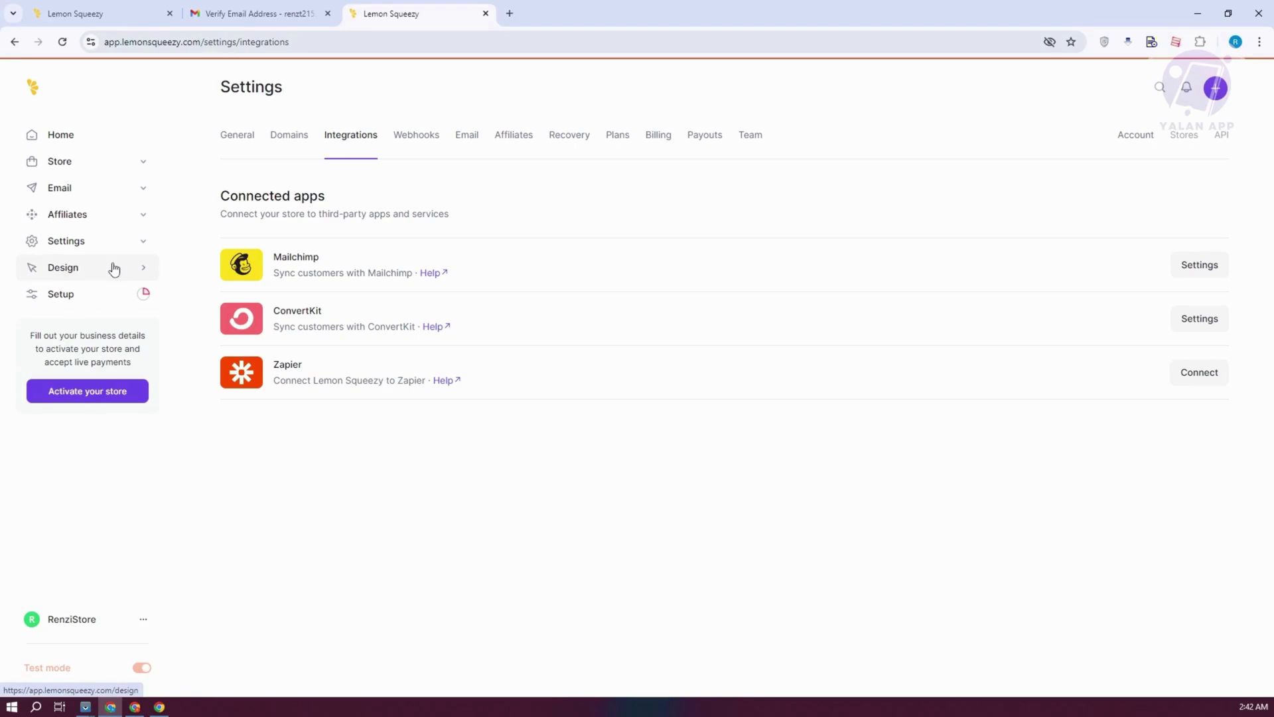
# Step: In the store design editor, set the store theme to Lemon
pyautogui.click(78, 278)
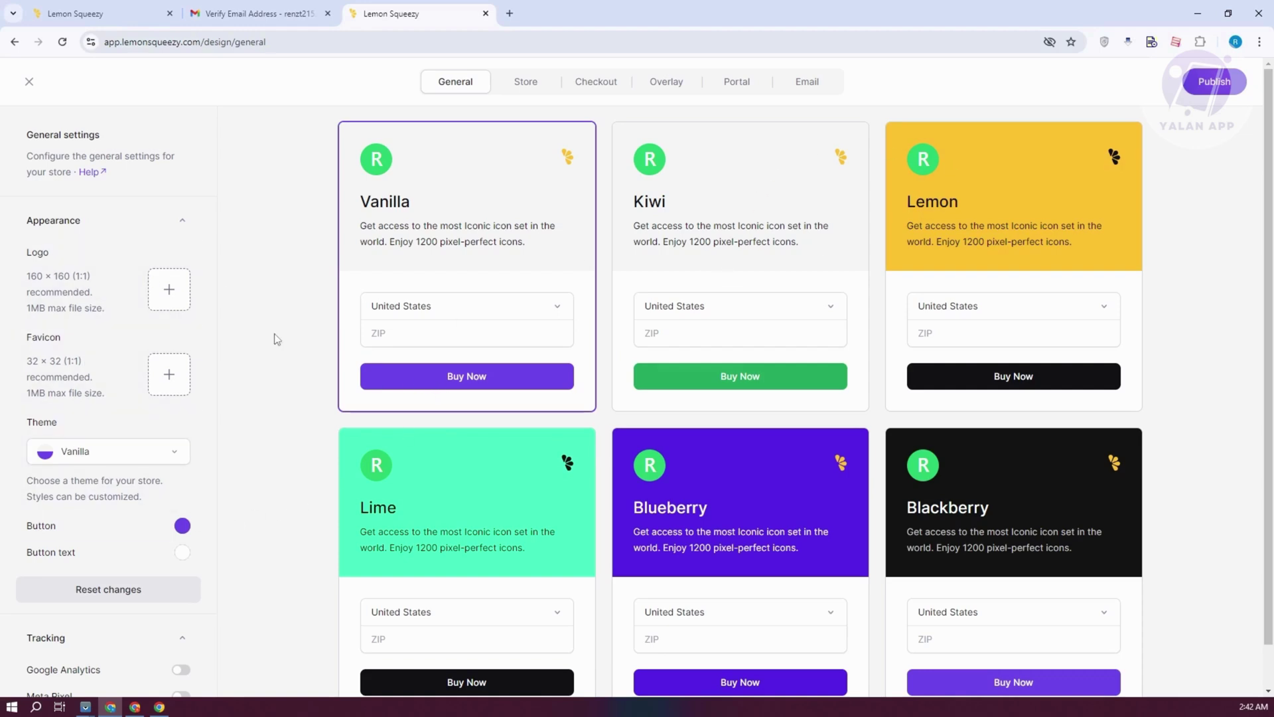
pyautogui.scroll(-1, 127, 447)
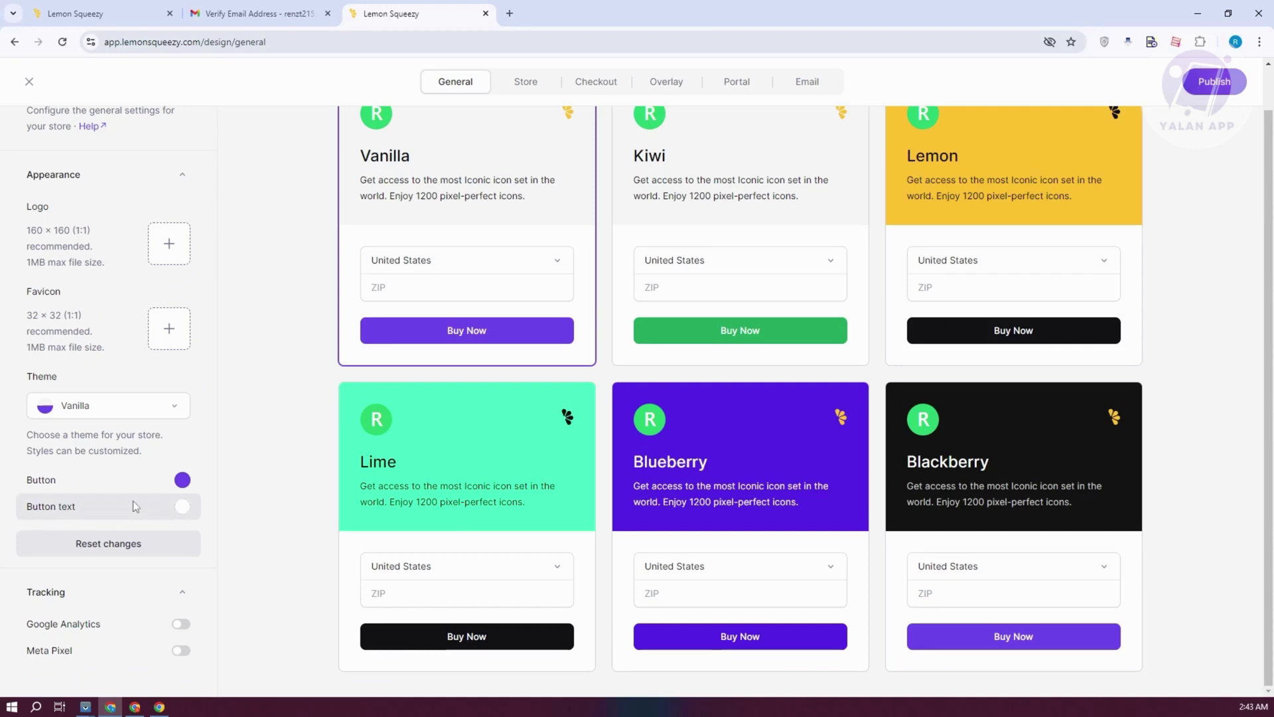
pyautogui.scroll(1, 113, 499)
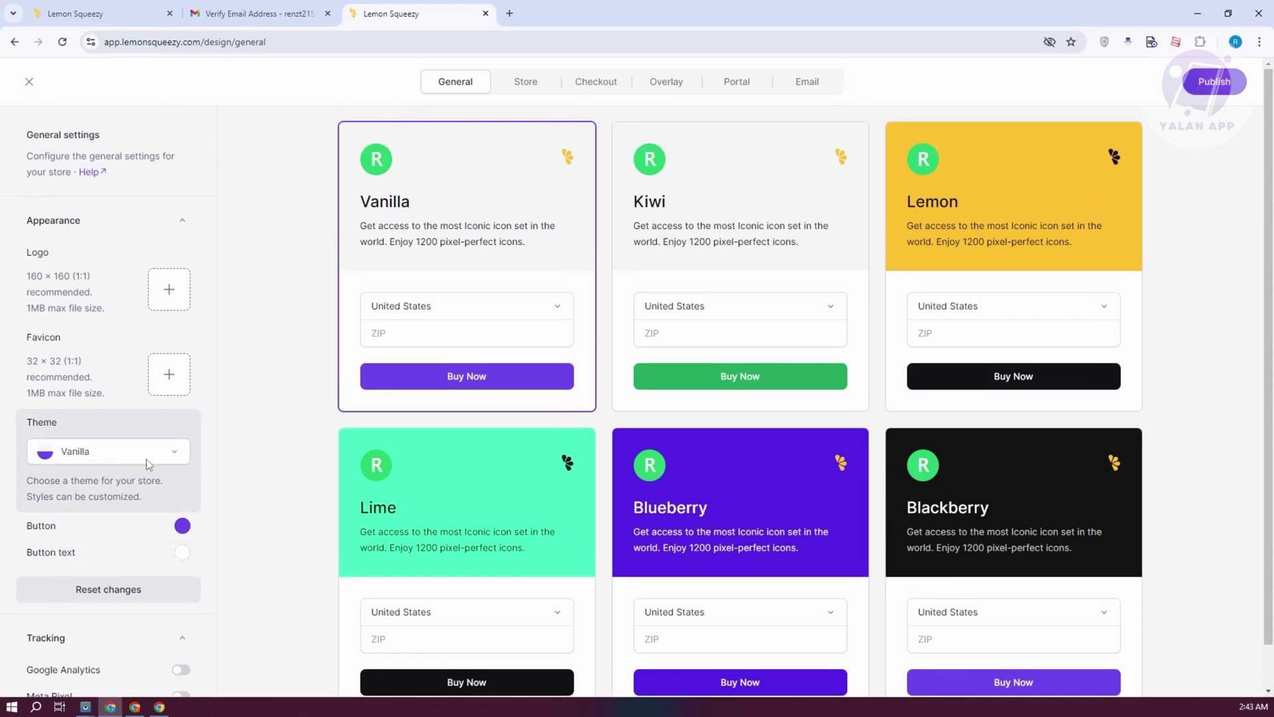
pyautogui.click(174, 453)
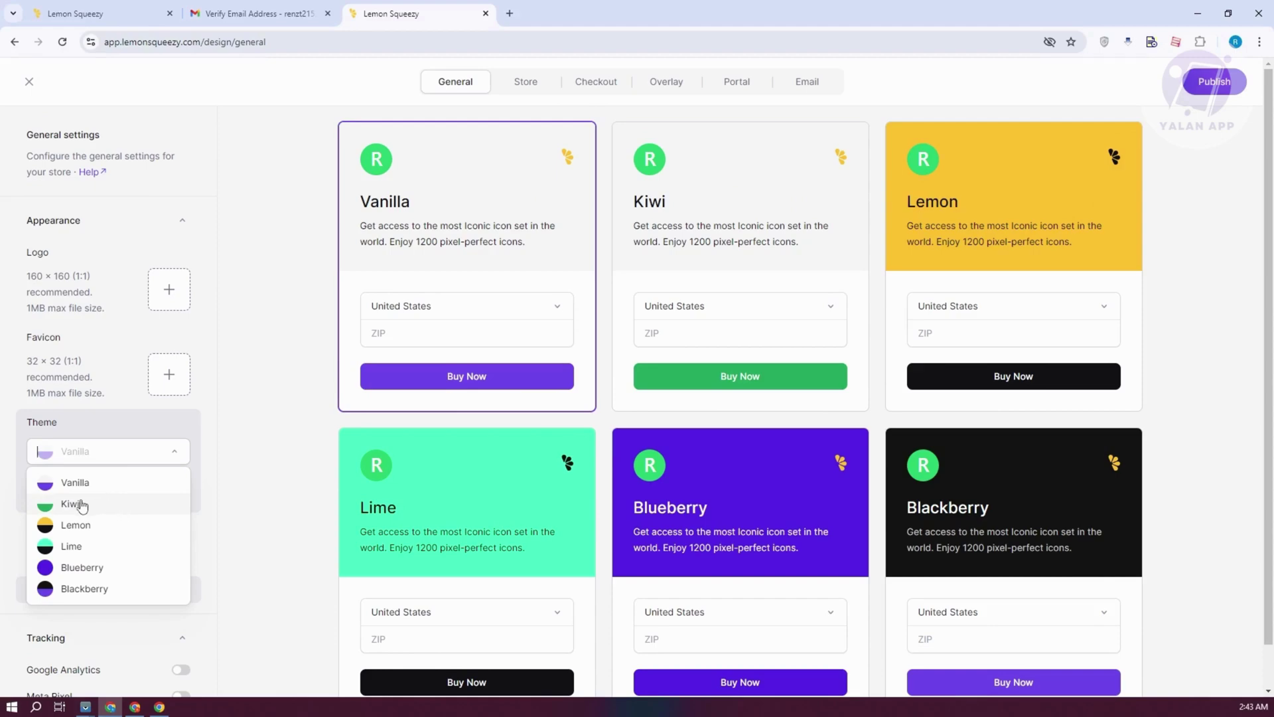
pyautogui.click(89, 527)
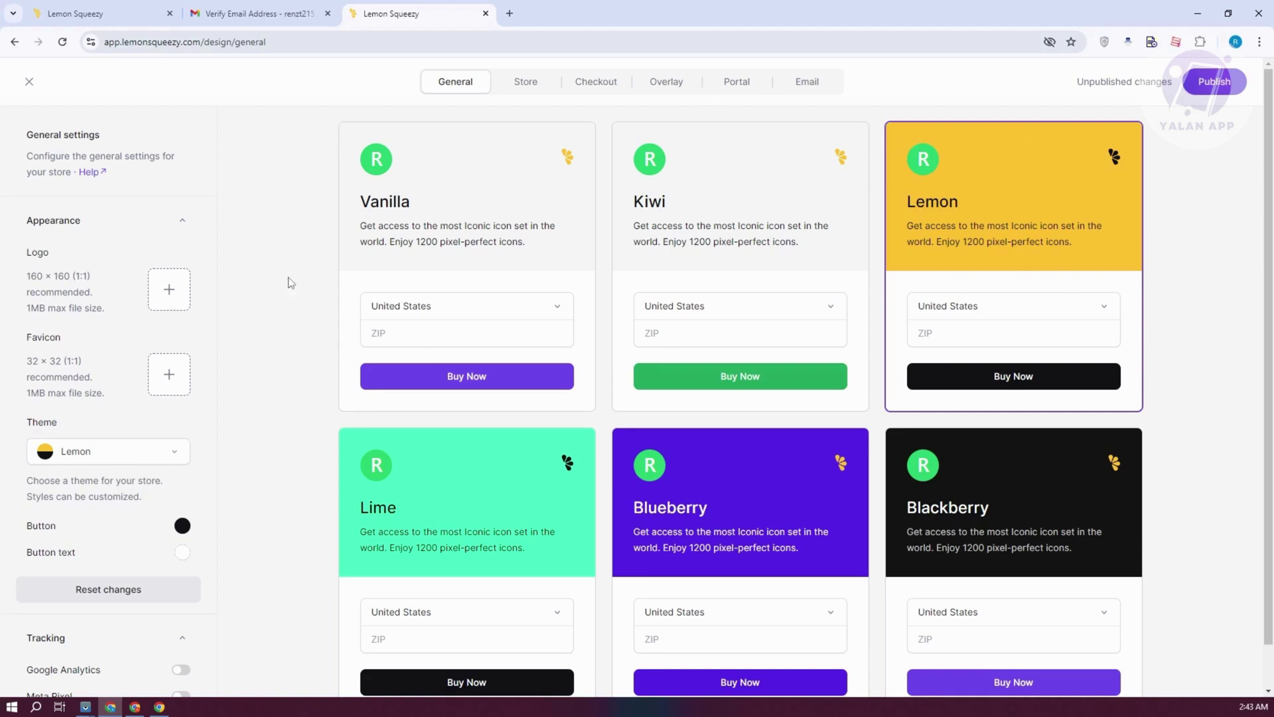
# Step: Inspect the Button text colour picker, leaving the default colour unchanged
pyautogui.scroll(-2, 263, 398)
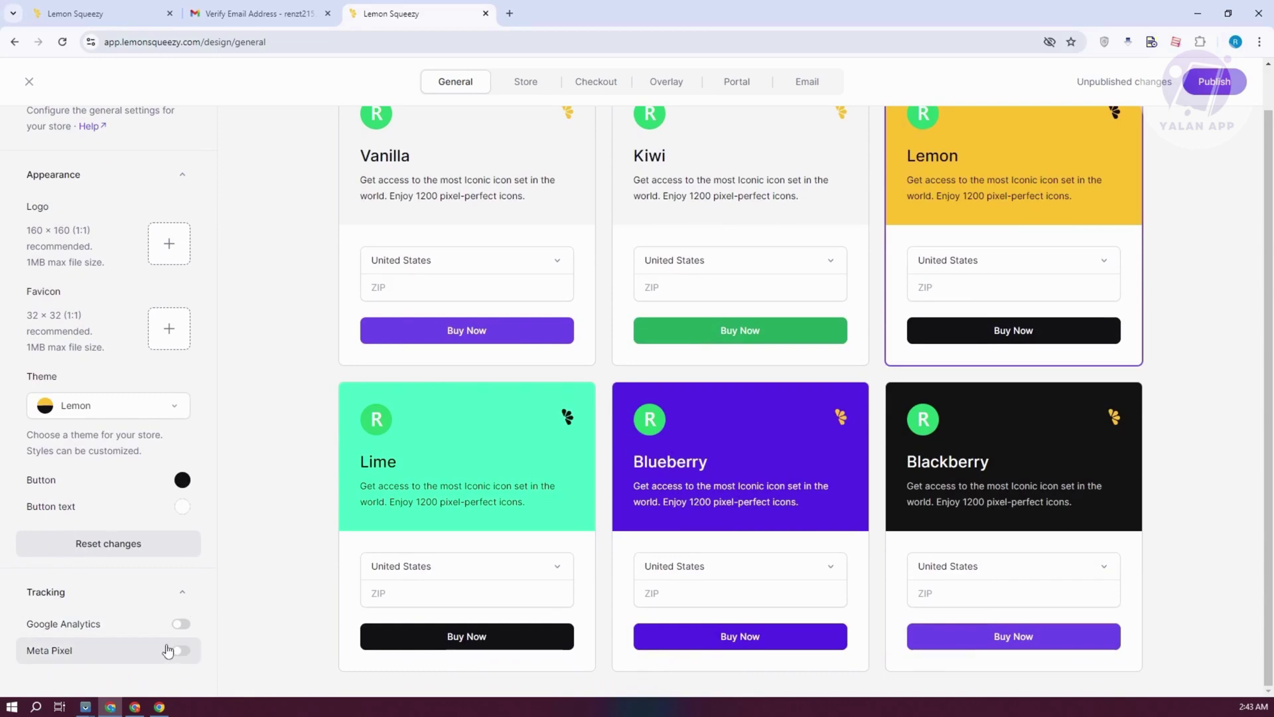
pyautogui.scroll(2, 714, 334)
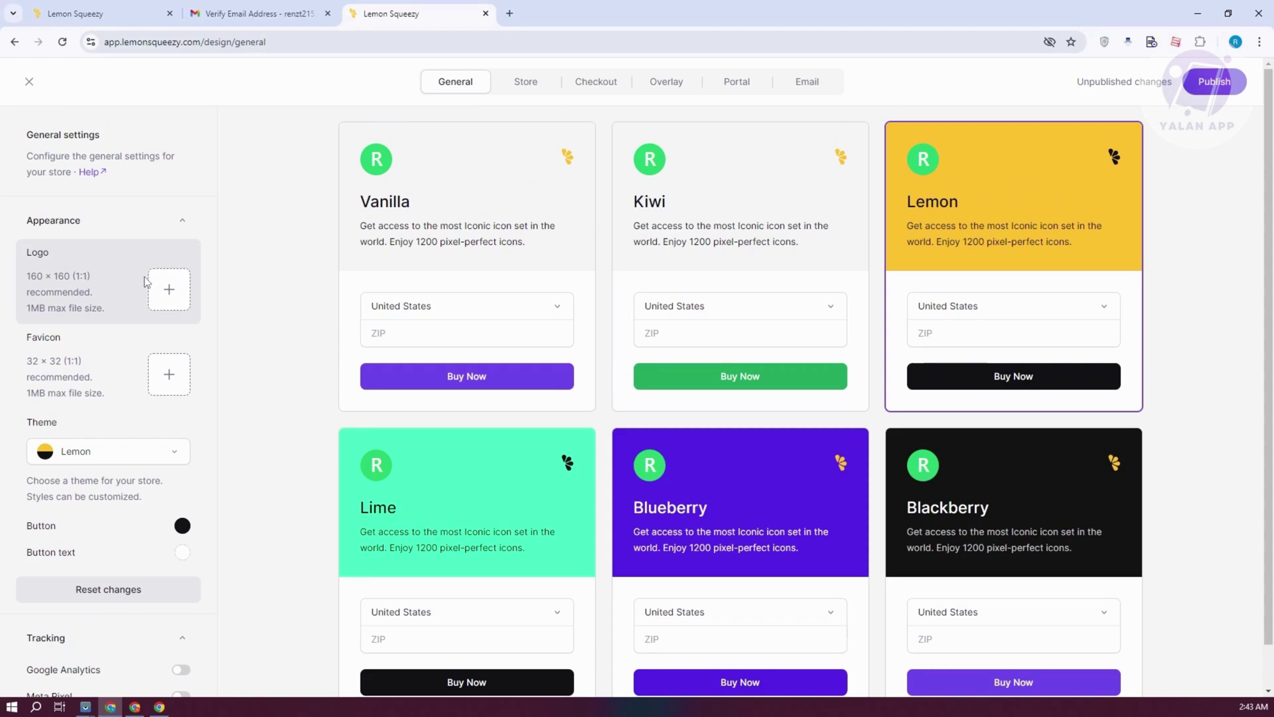
pyautogui.scroll(-2, 199, 458)
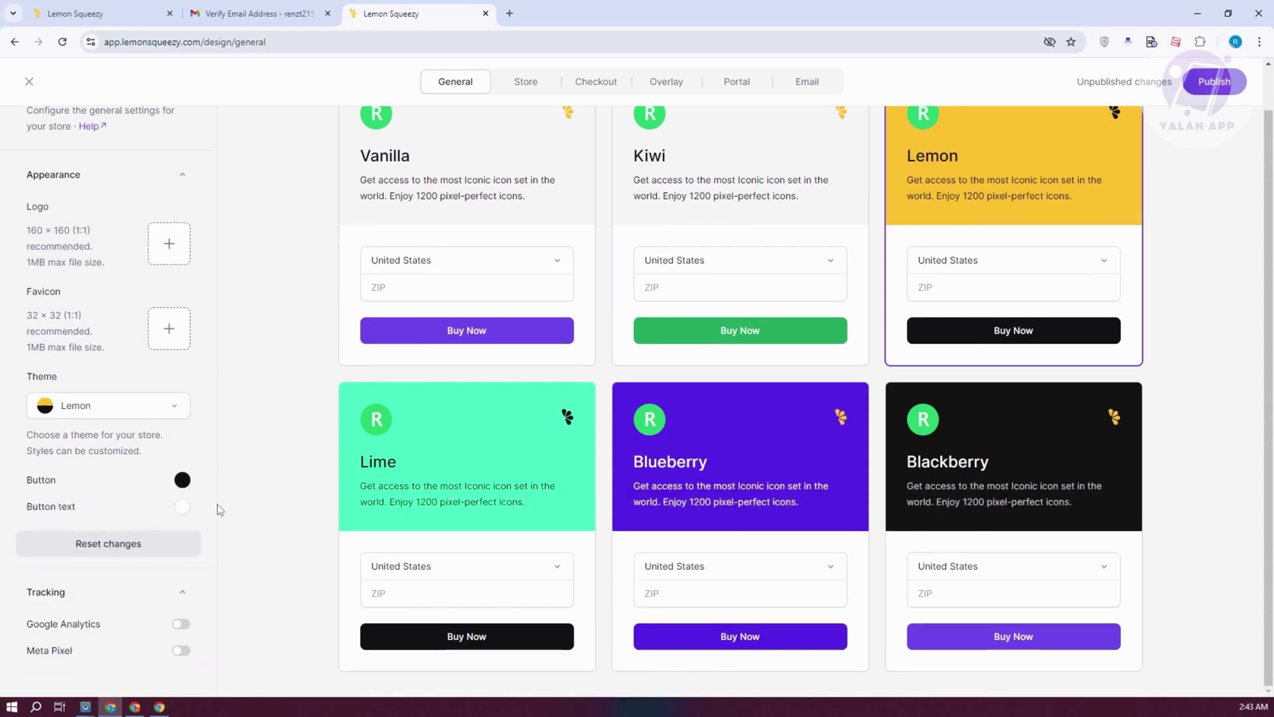
pyautogui.click(183, 508)
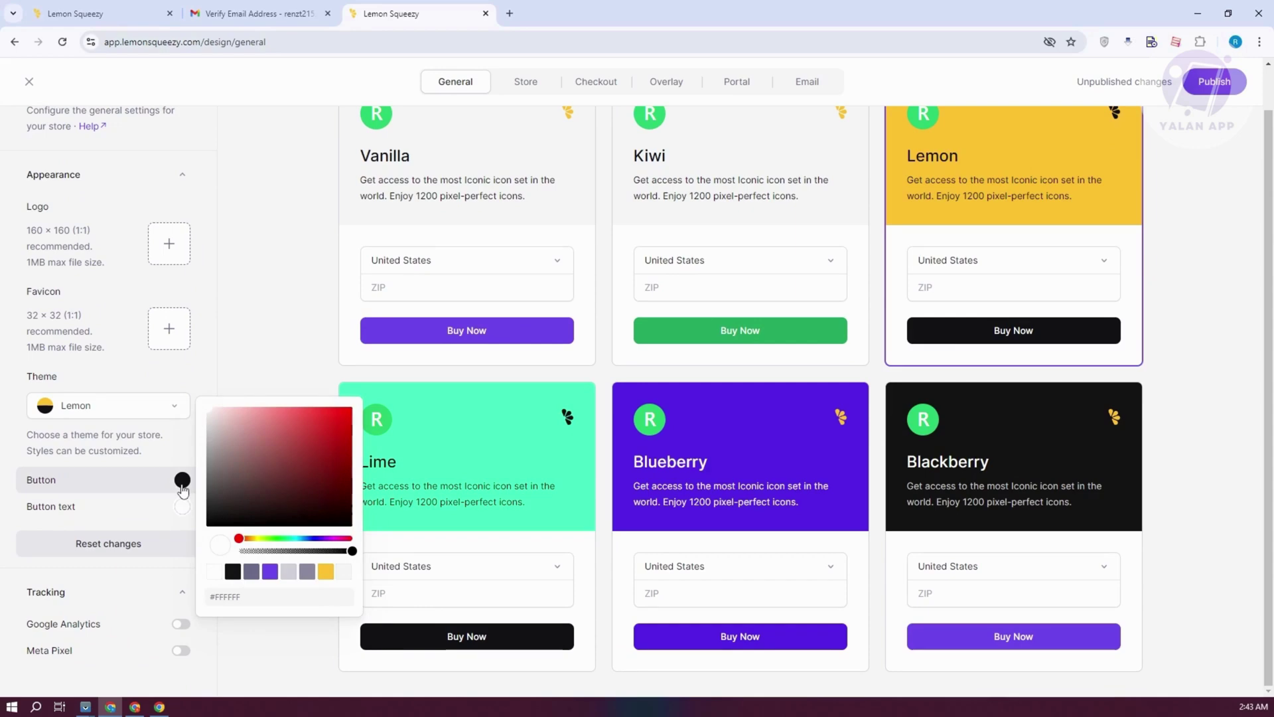
pyautogui.click(305, 261)
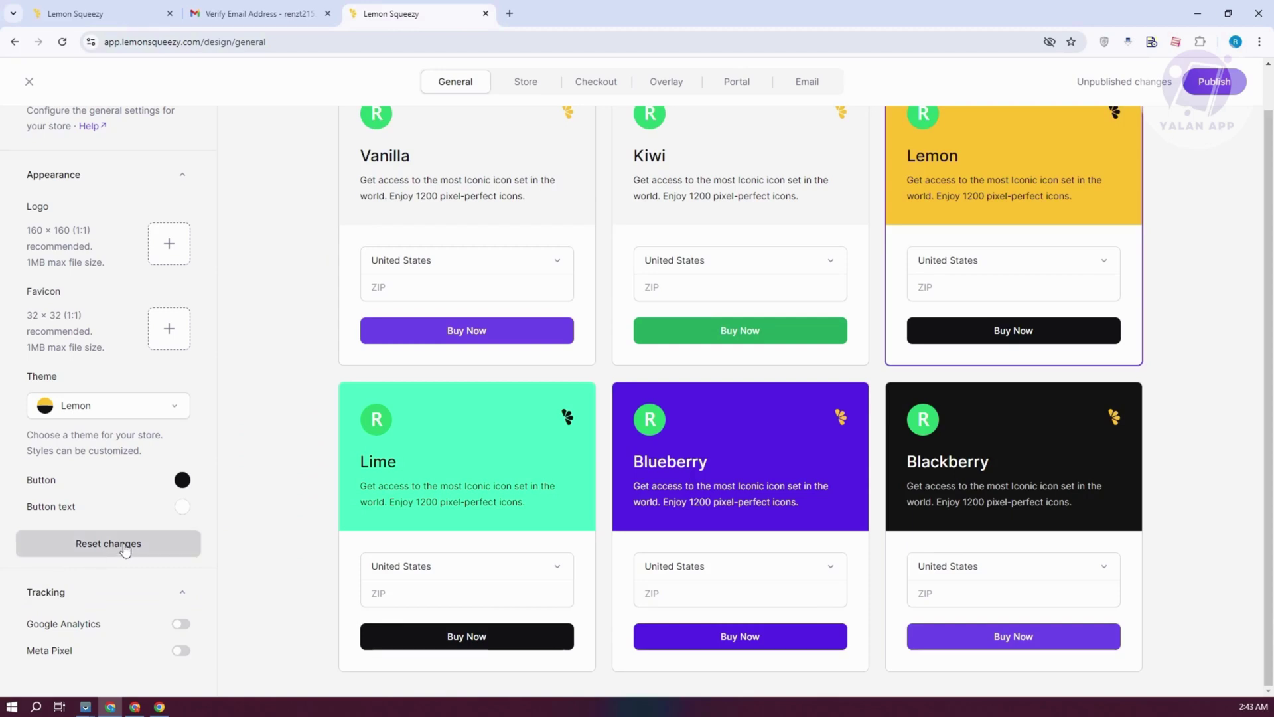
# Step: Discard the general design changes and review RenziStore's storefront settings and live store preview
pyautogui.click(526, 84)
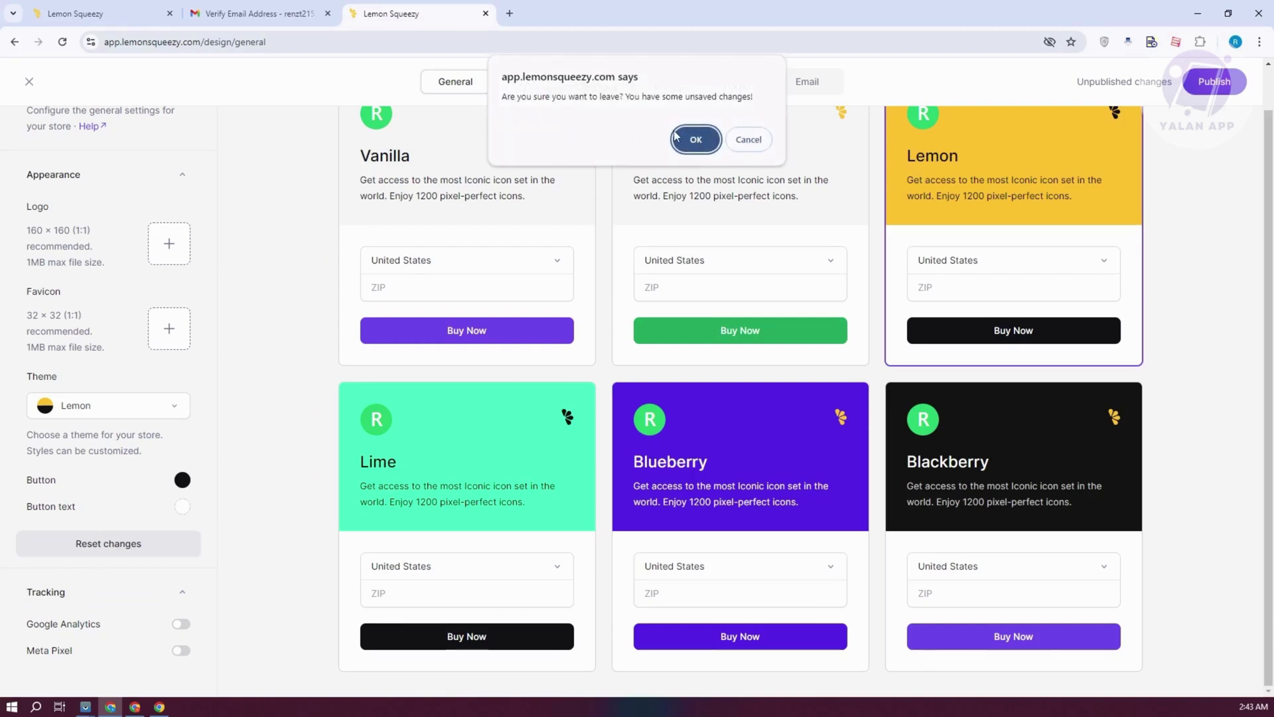
pyautogui.click(696, 138)
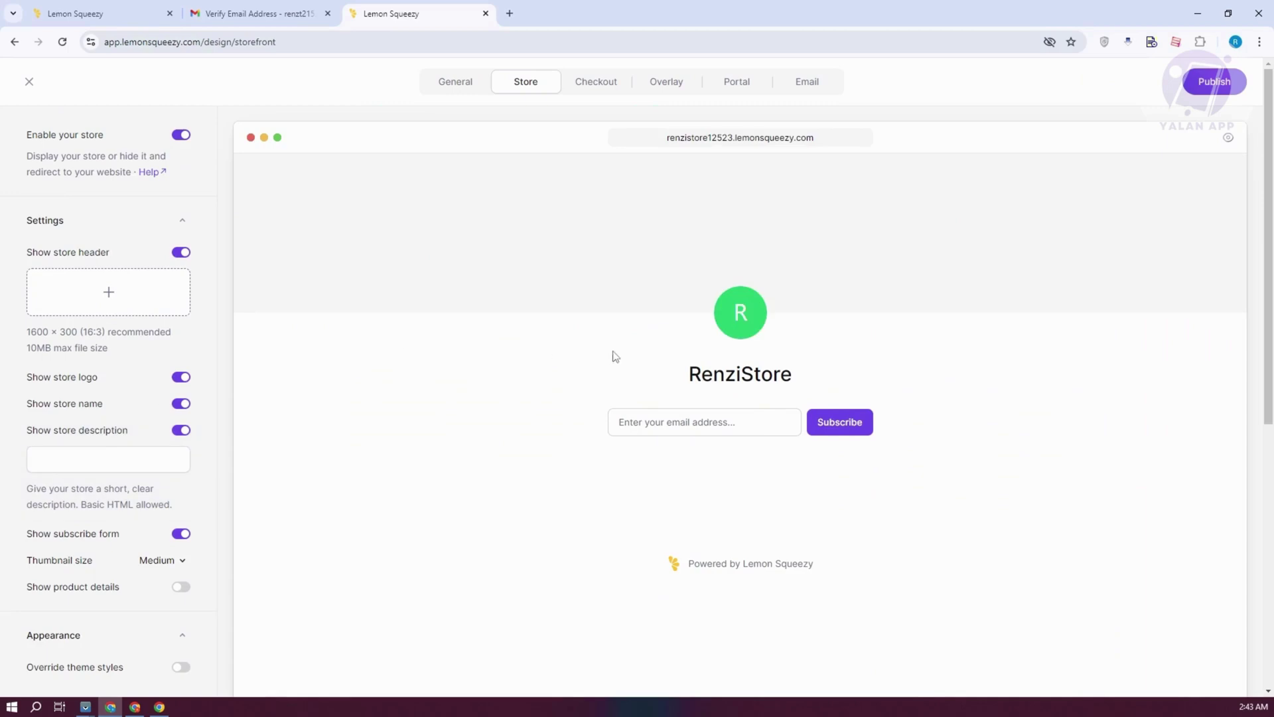
pyautogui.moveTo(735, 563); pyautogui.dragTo(707, 563)
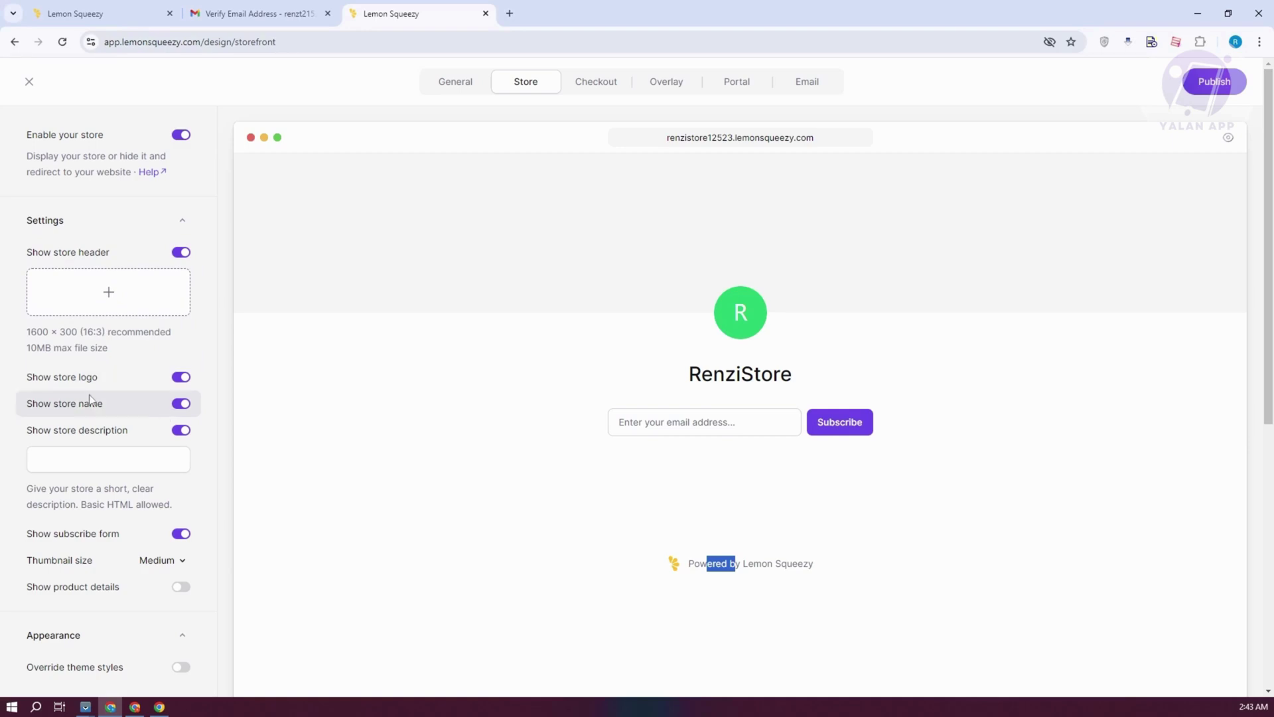
pyautogui.scroll(-6, 159, 412)
pyautogui.scroll(6, 151, 415)
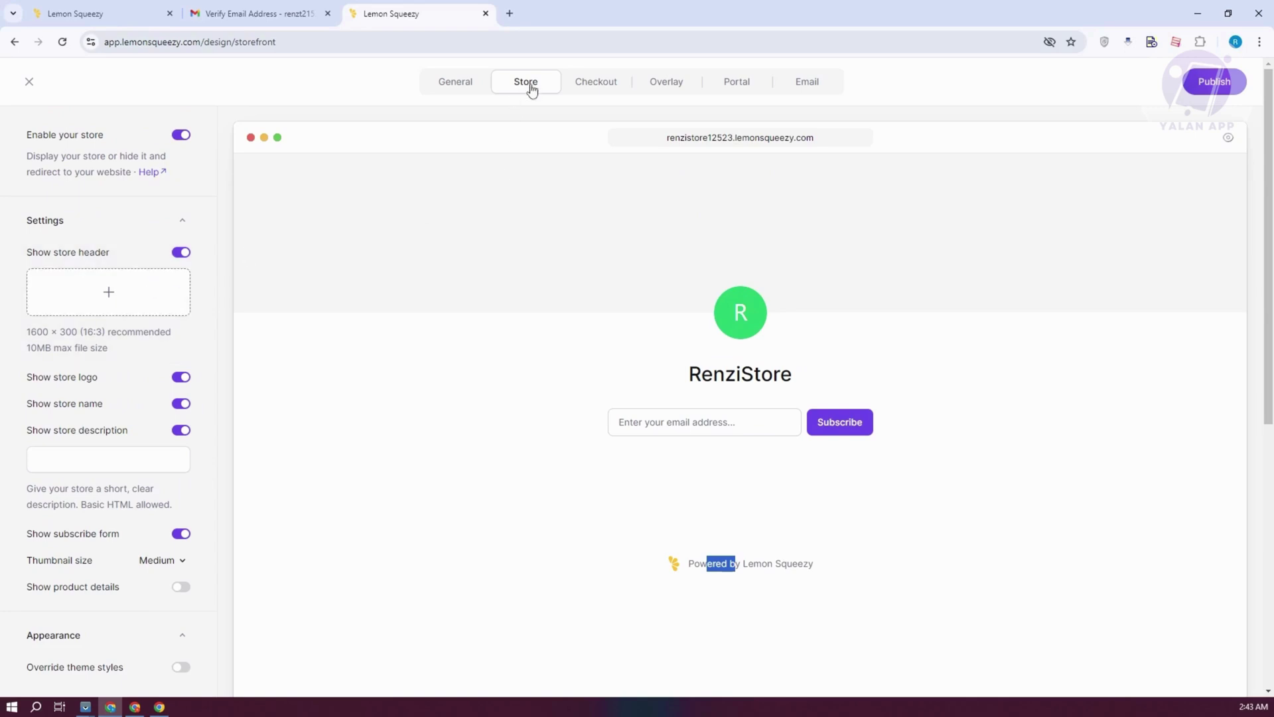
# Step: Preview the checkout design, turning Override theme styles on and back off
pyautogui.click(602, 83)
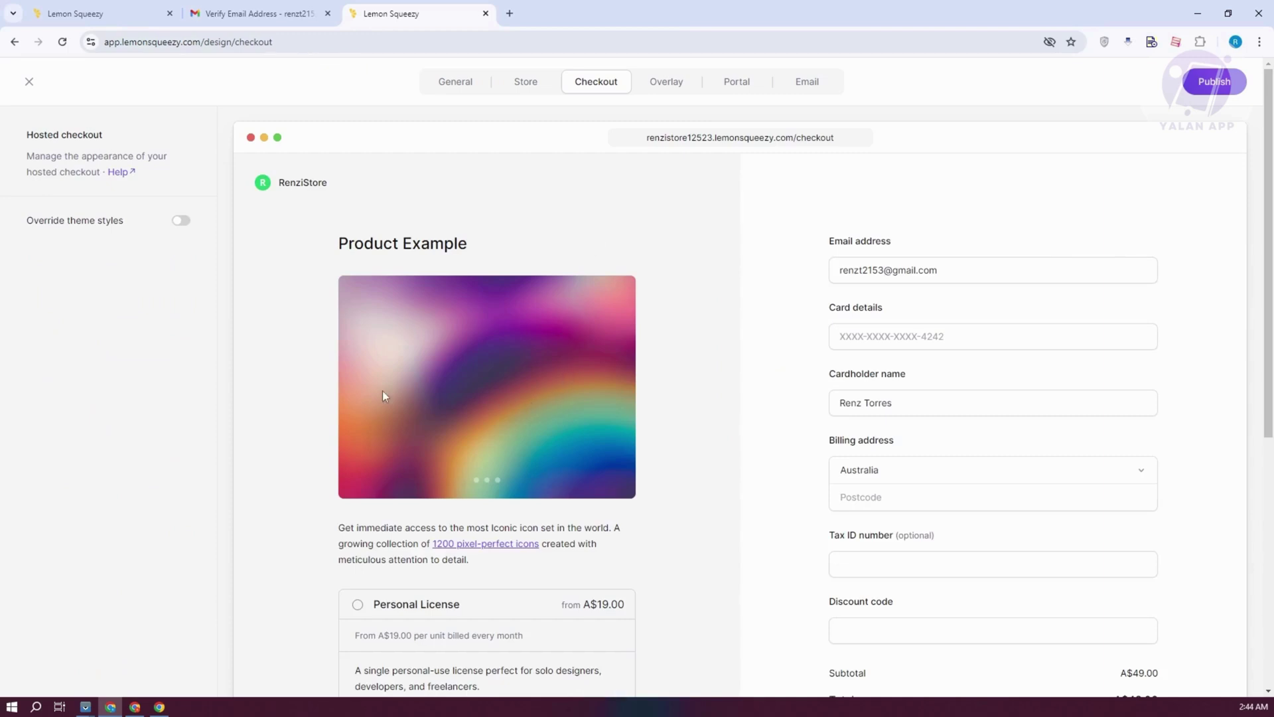
pyautogui.click(181, 221)
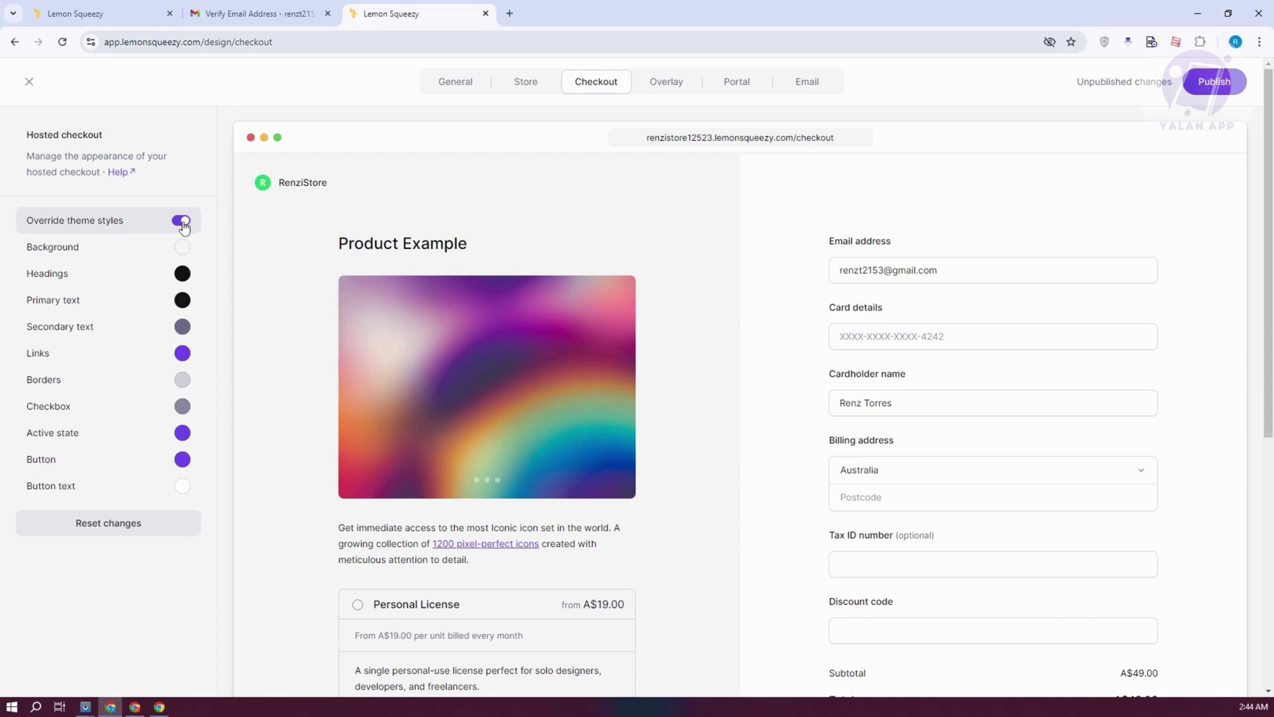
pyautogui.click(181, 221)
# Step: Discard the checkout changes and preview the checkout overlay, leaving its theme override off
pyautogui.click(674, 83)
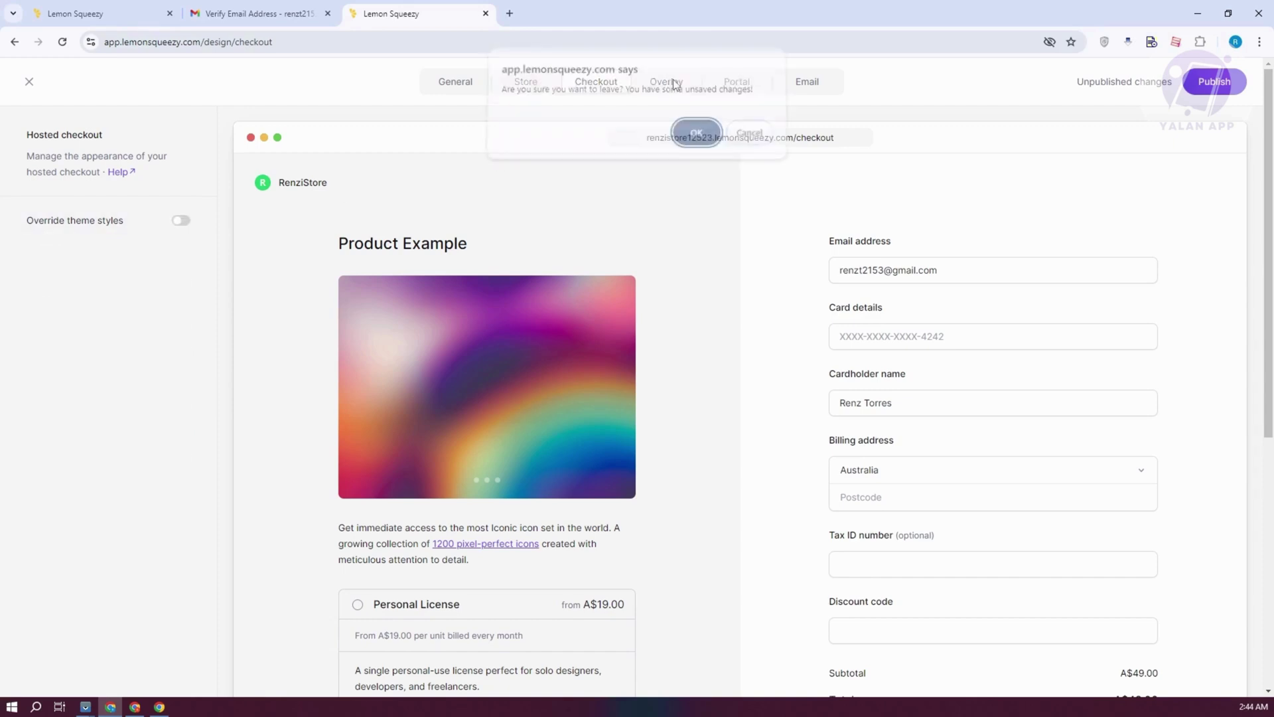
pyautogui.click(695, 139)
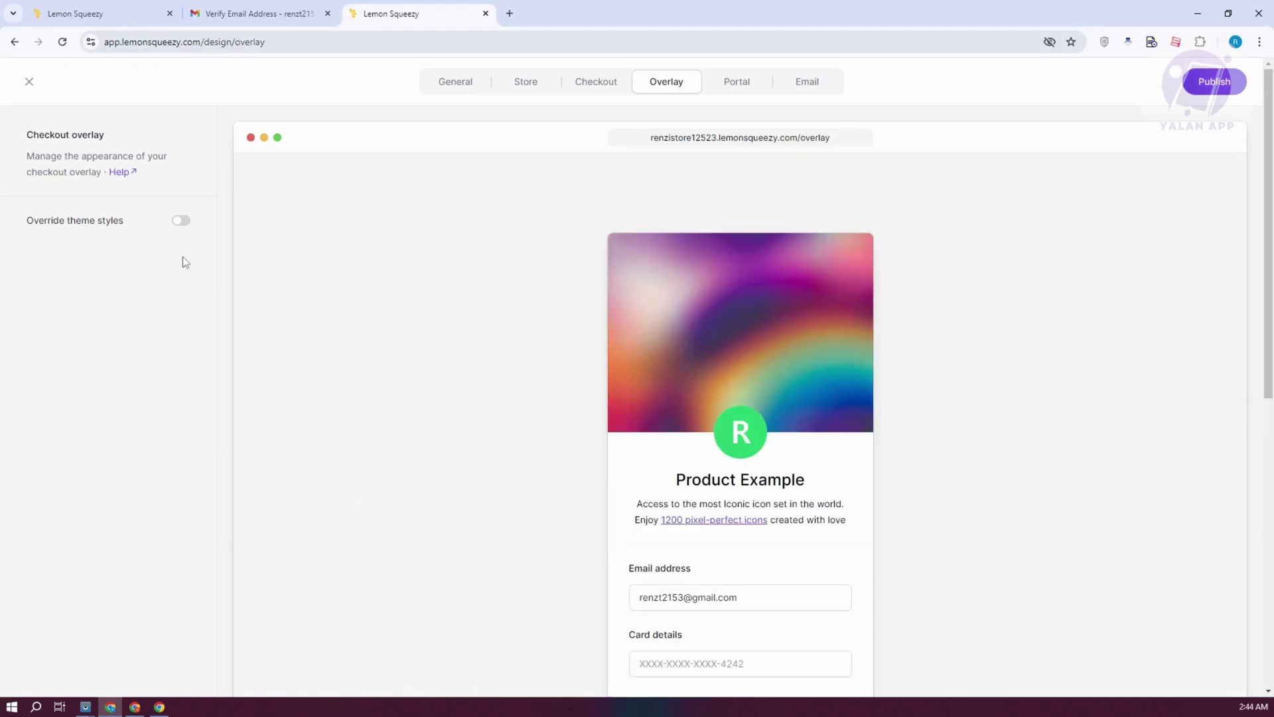
pyautogui.scroll(-5, 423, 353)
pyautogui.scroll(5, 426, 361)
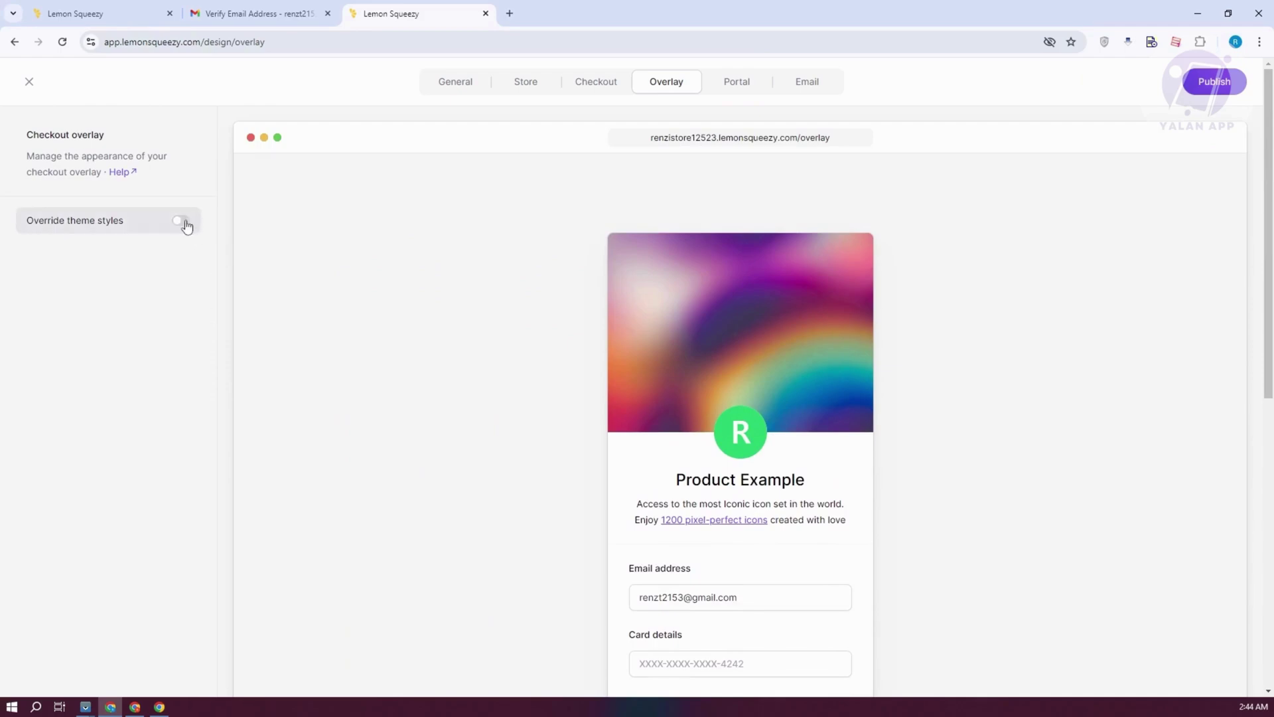
pyautogui.click(187, 226)
pyautogui.click(186, 223)
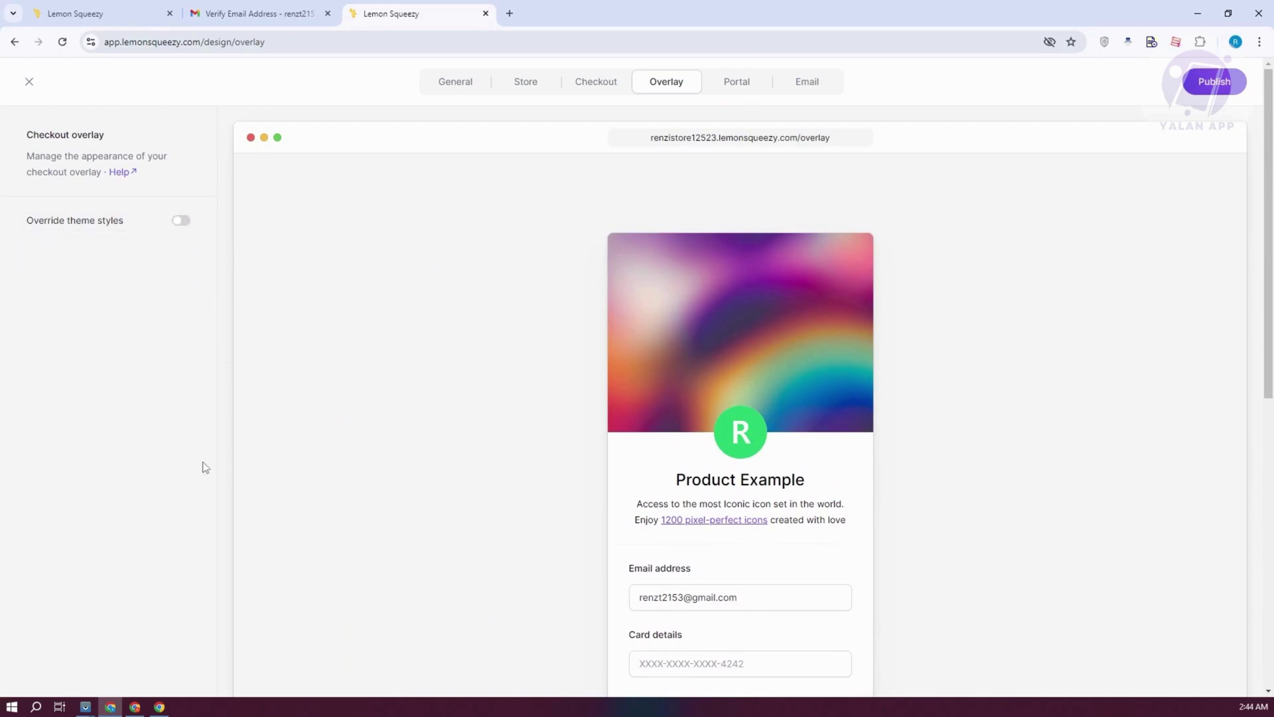
pyautogui.click(754, 87)
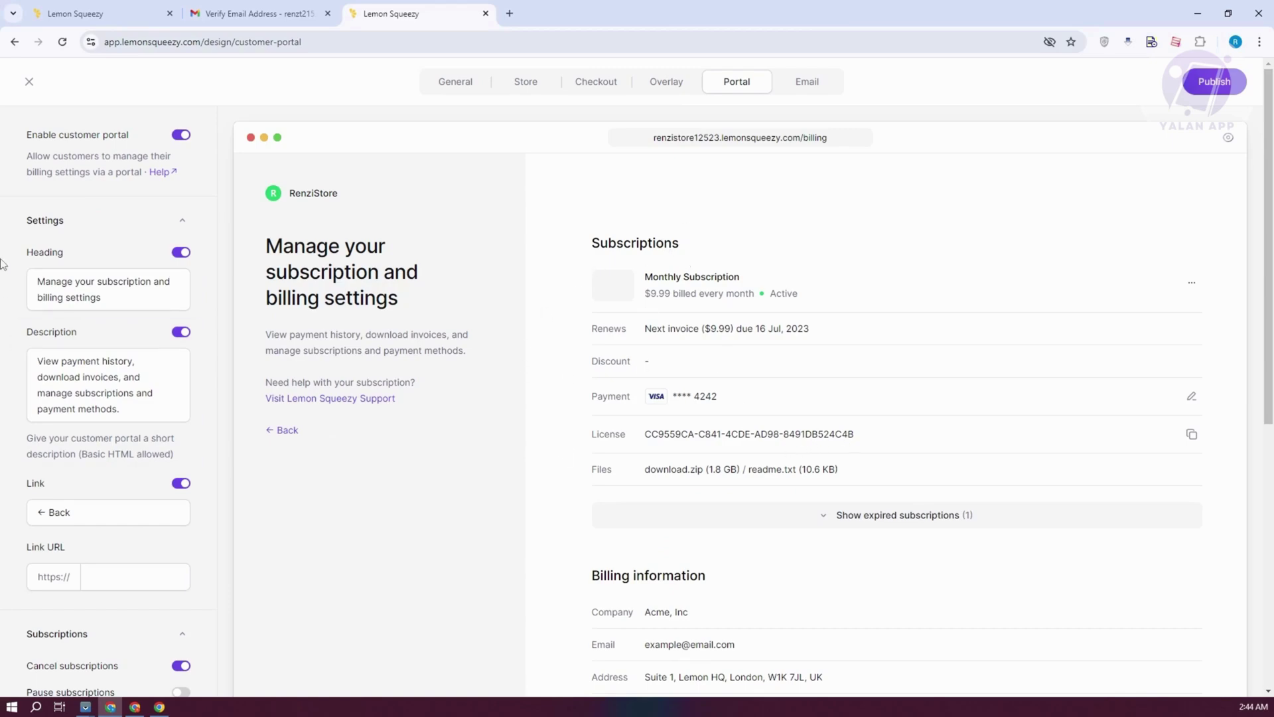
# Step: Inspect the customer portal's Heading and Description fields and scroll through its settings and preview
pyautogui.click(105, 307)
pyautogui.click(60, 361)
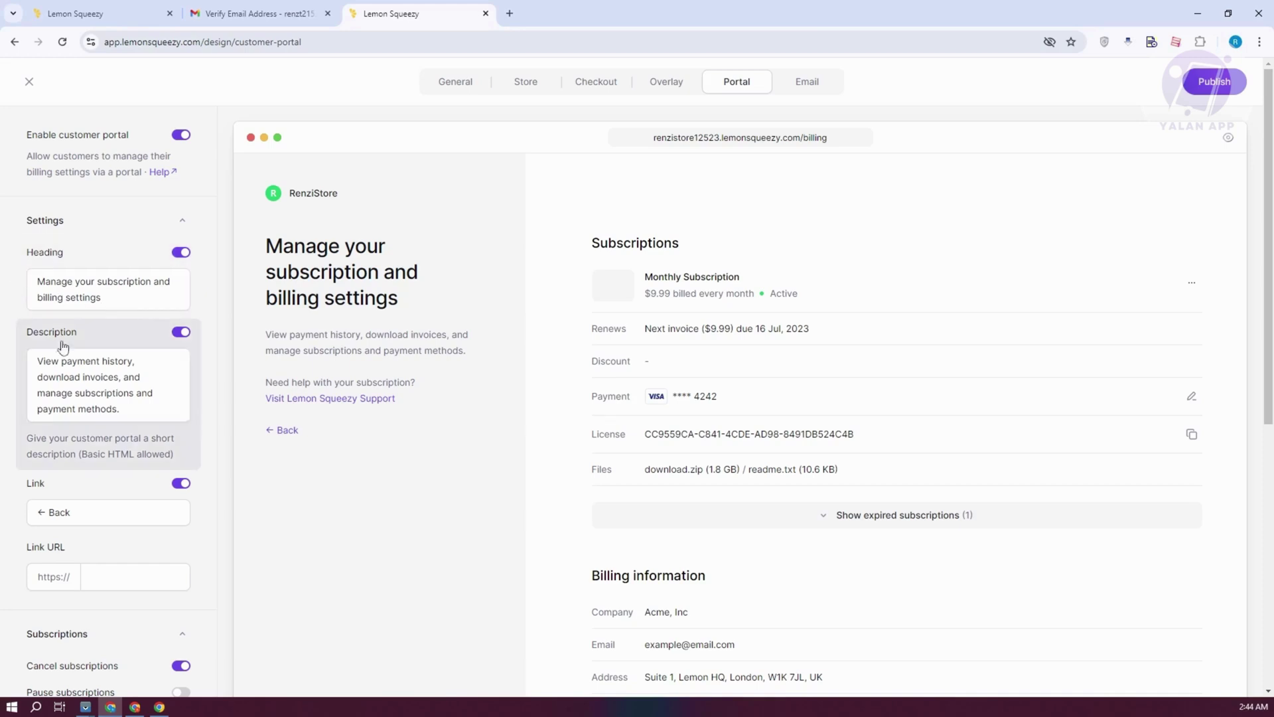
pyautogui.moveTo(60, 361); pyautogui.dragTo(120, 409)
pyautogui.scroll(-1, 146, 448)
pyautogui.scroll(-6, 146, 449)
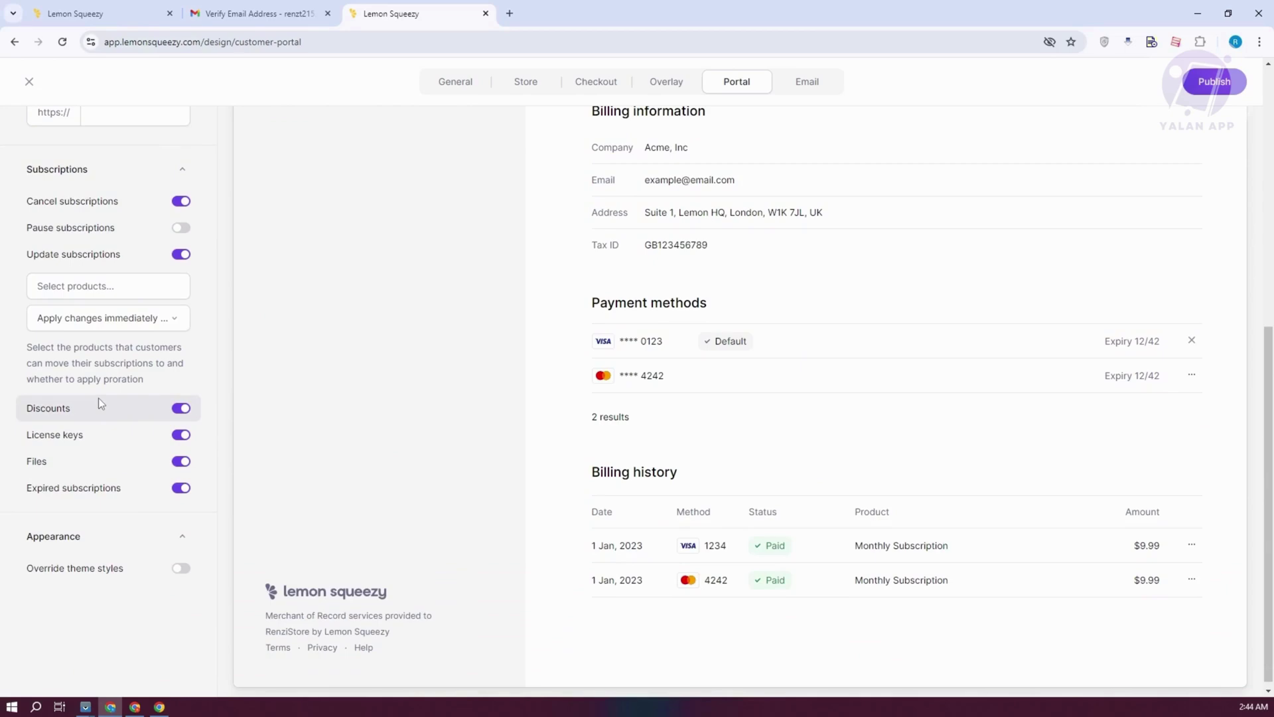
pyautogui.scroll(4, 186, 252)
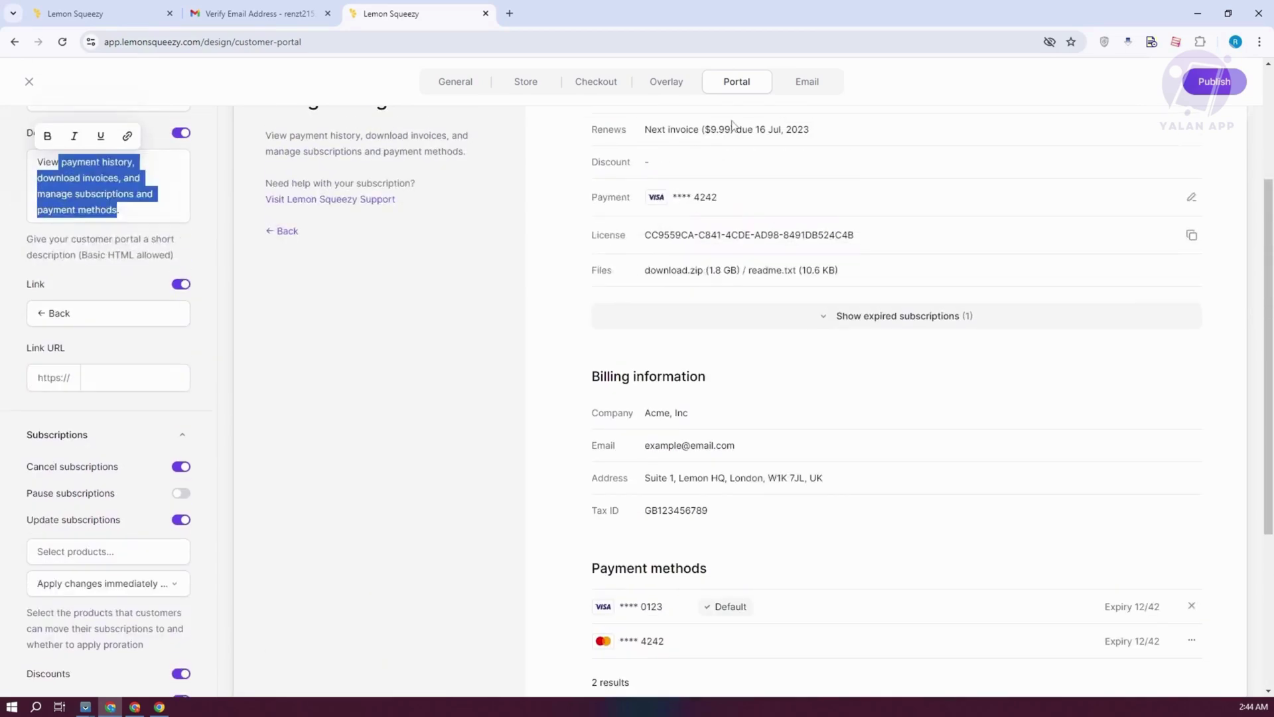
pyautogui.click(807, 81)
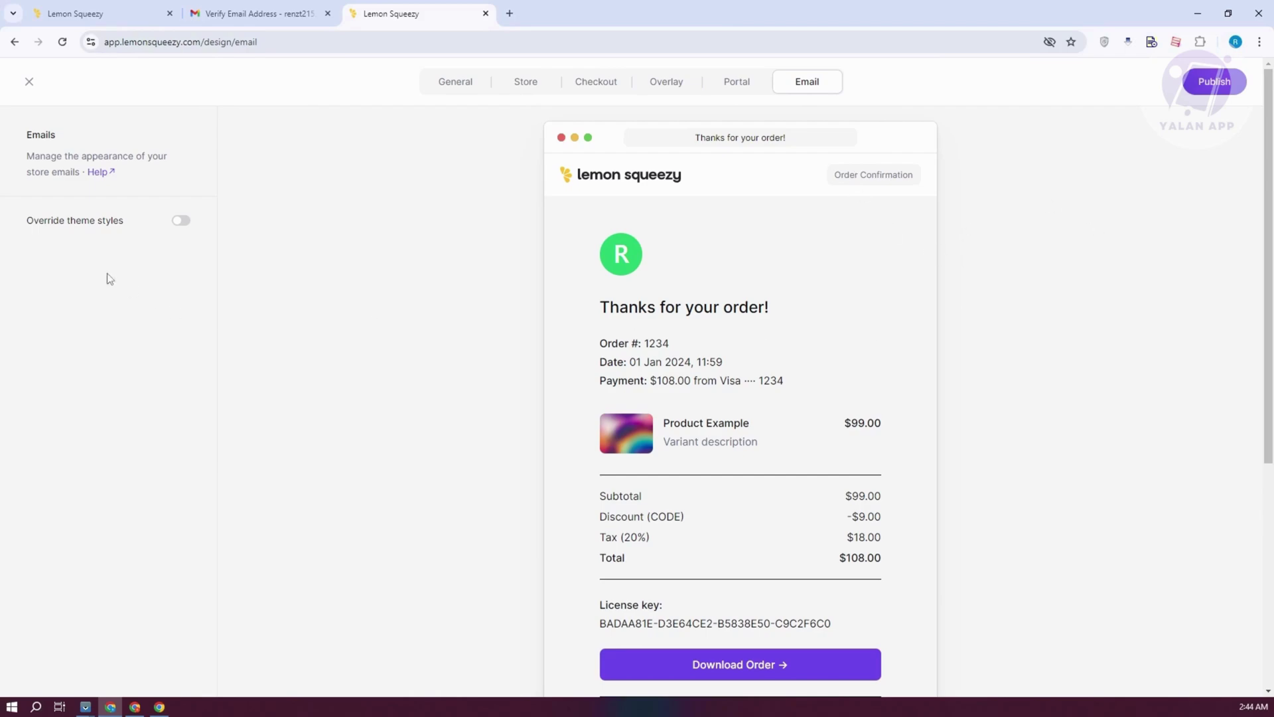
# Step: Leave the email theme override off and close the design editor back to the Home dashboard
pyautogui.click(182, 223)
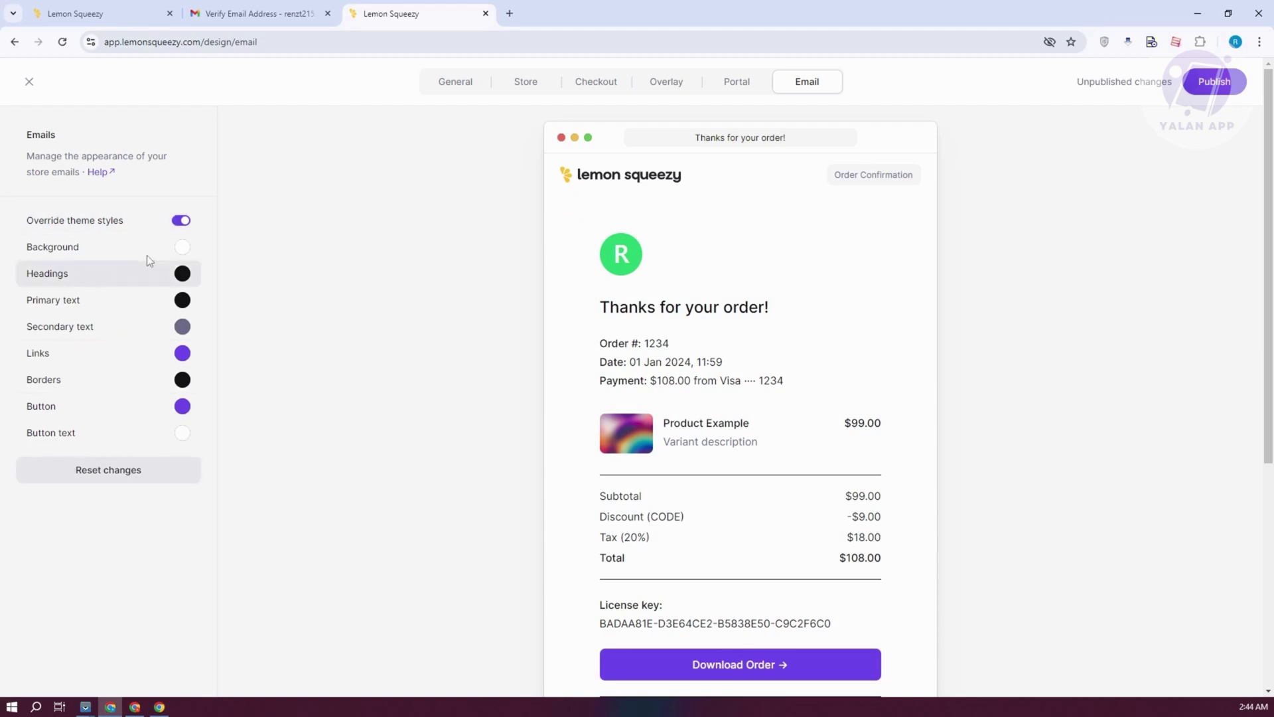
pyautogui.click(181, 220)
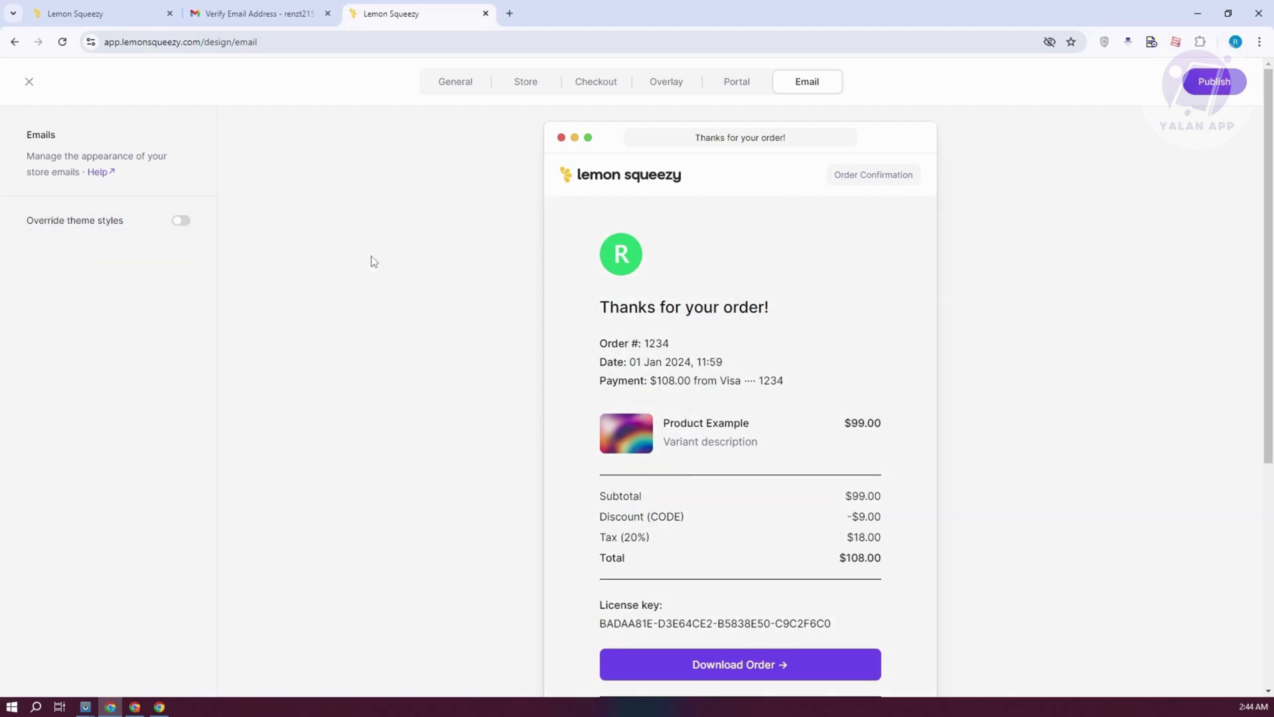
pyautogui.click(28, 83)
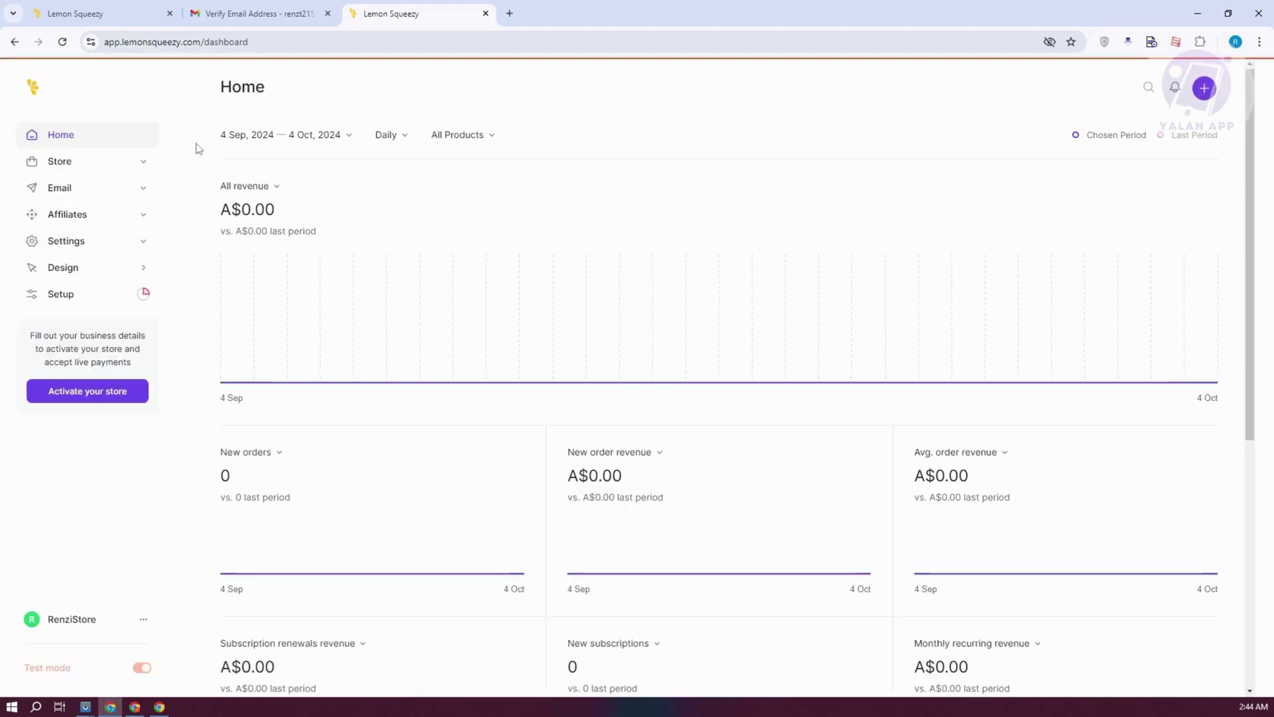